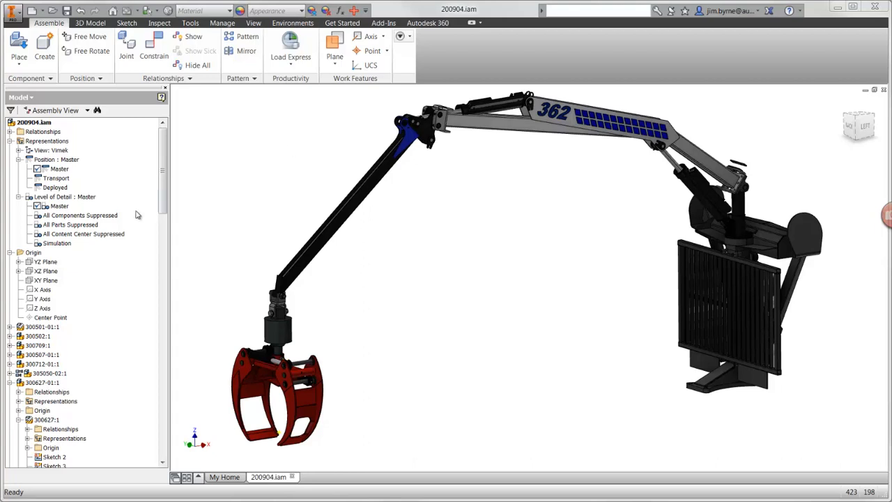
# - Activate the assembly's Simulation level of detail, and import the model's materials into the Nastran analysis
pyautogui.doubleClick(57, 243)
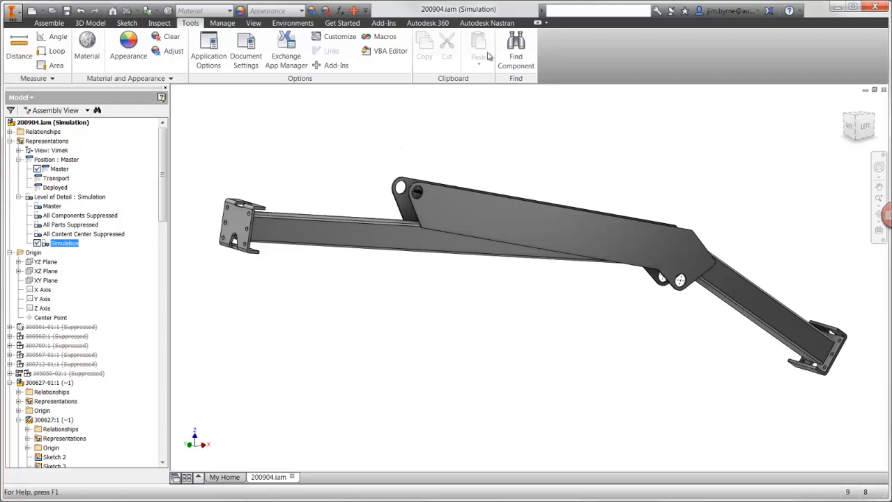
pyautogui.click(487, 23)
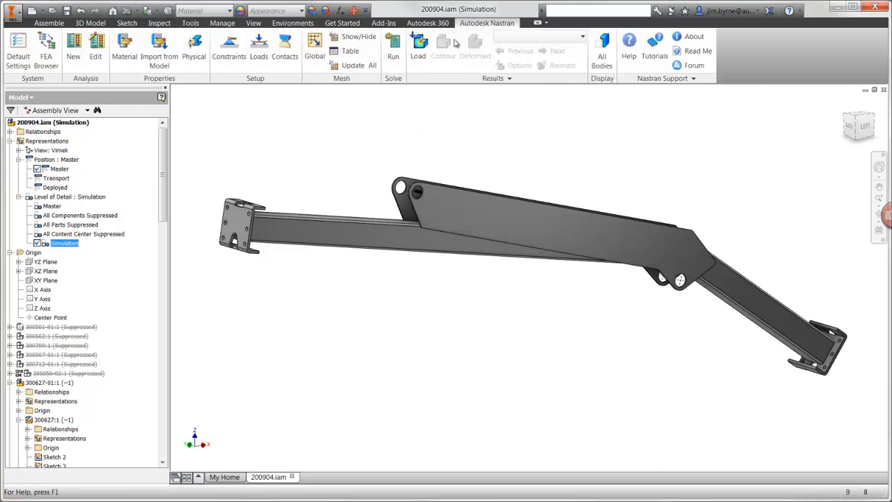
pyautogui.click(46, 60)
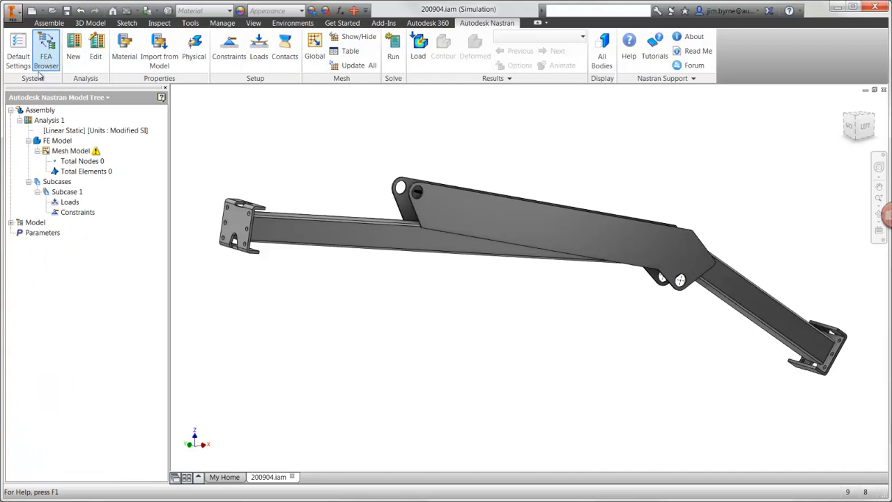
pyautogui.click(11, 222)
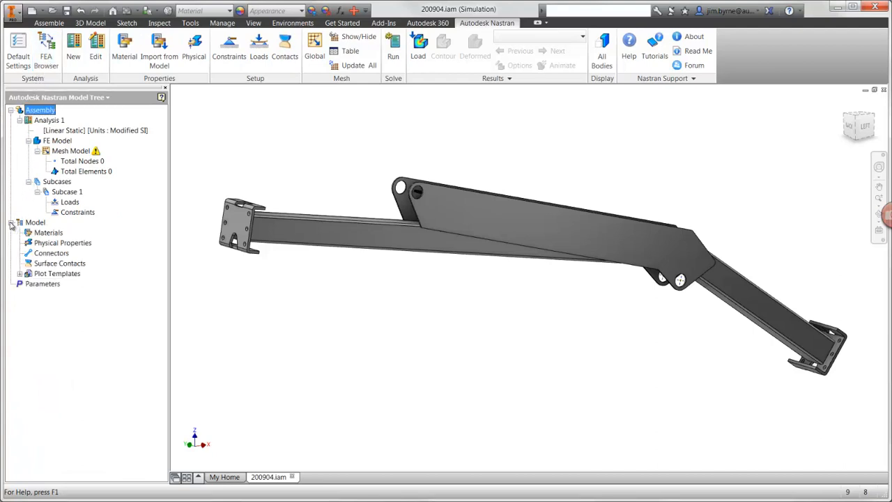
pyautogui.click(159, 51)
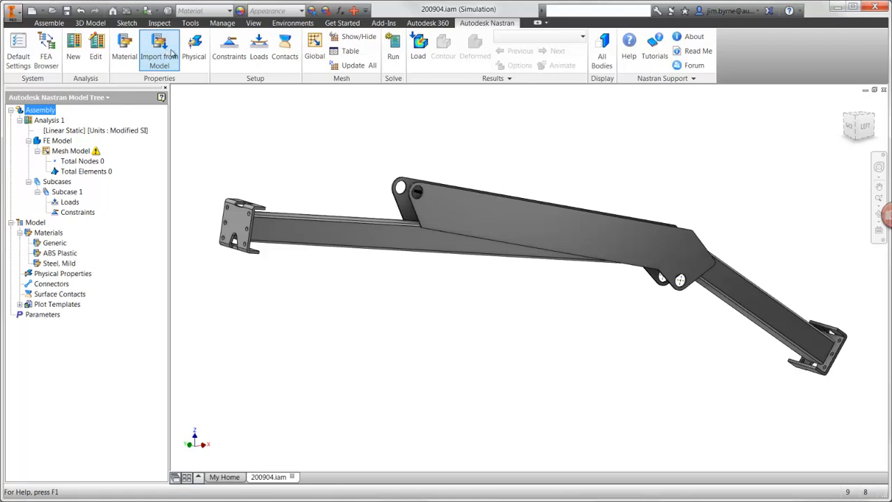
# - Create a solid-element physical property using Steel, Mild and associate it with all the boom's beams, side plates and end brackets
pyautogui.click(195, 53)
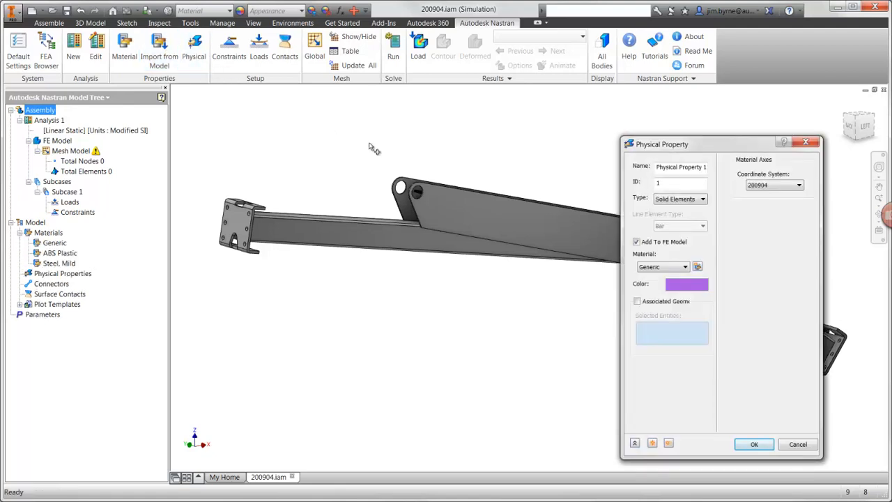
pyautogui.click(646, 267)
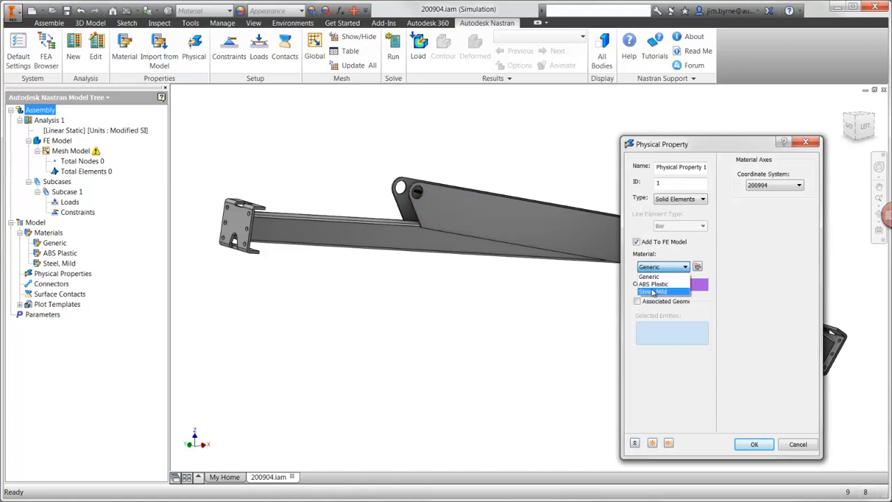
pyautogui.click(651, 291)
pyautogui.click(637, 301)
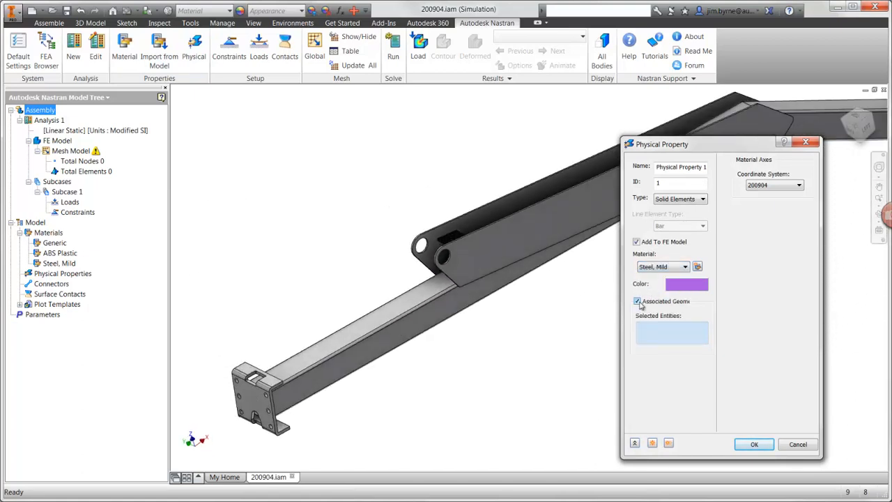
pyautogui.click(262, 406)
pyautogui.click(322, 375)
pyautogui.click(466, 255)
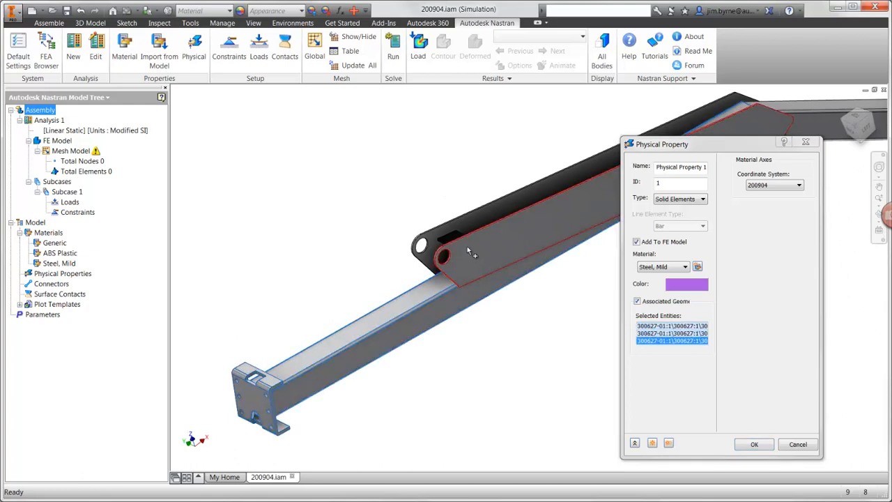
pyautogui.click(459, 241)
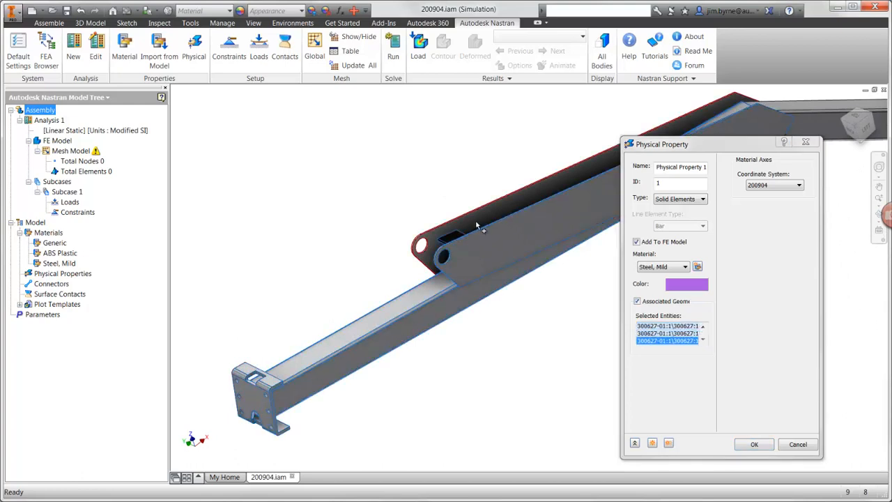
pyautogui.click(821, 133)
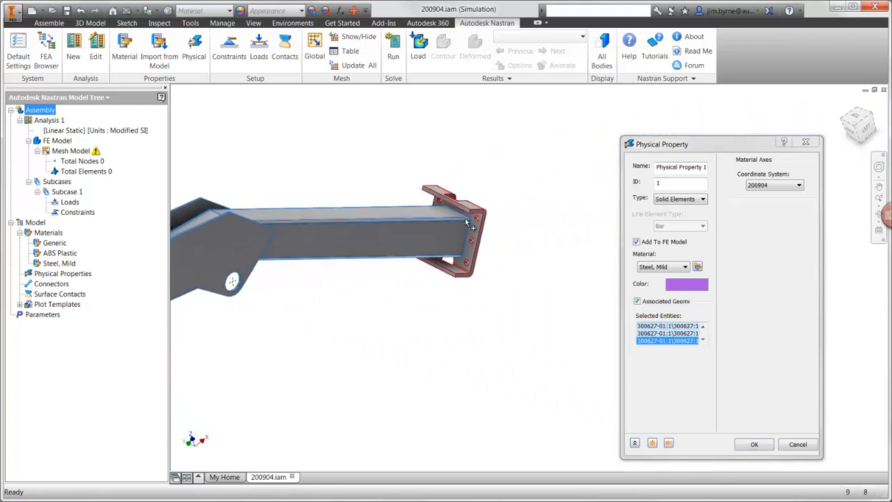
pyautogui.click(468, 223)
pyautogui.click(750, 446)
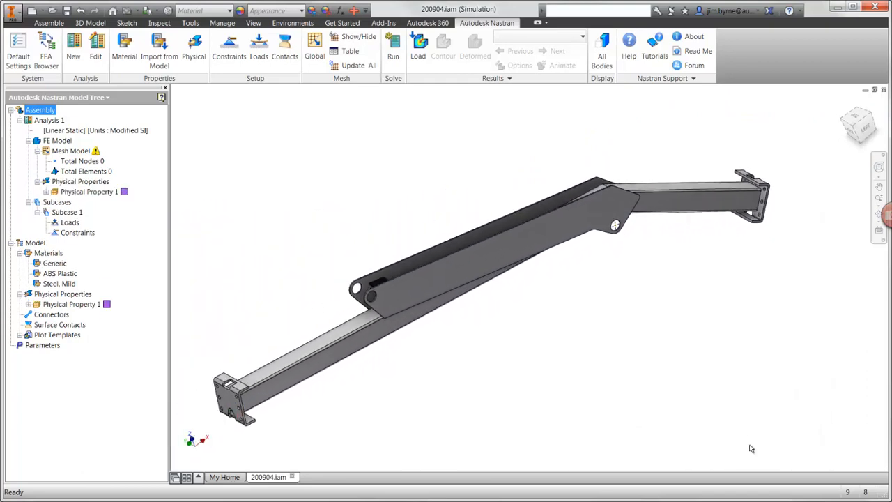
# - Add an automatic surface contact of type Welded to the FE model
pyautogui.click(285, 49)
pyautogui.click(808, 180)
pyautogui.click(791, 202)
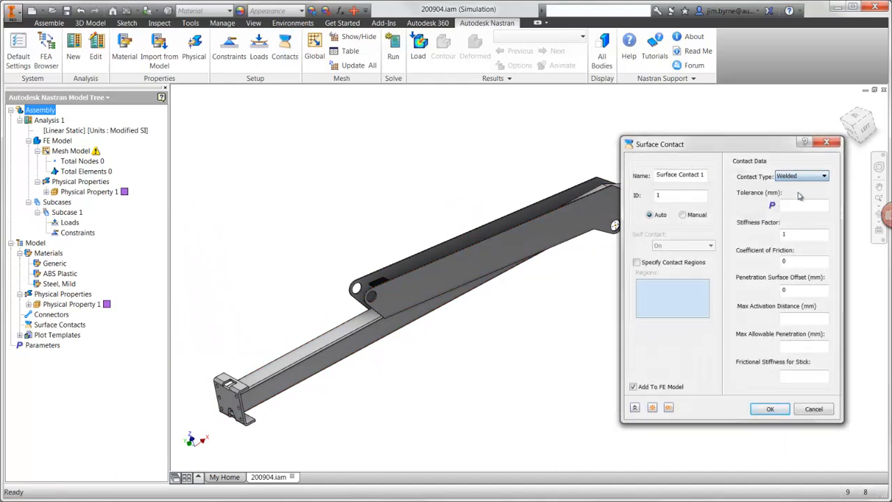
pyautogui.click(770, 409)
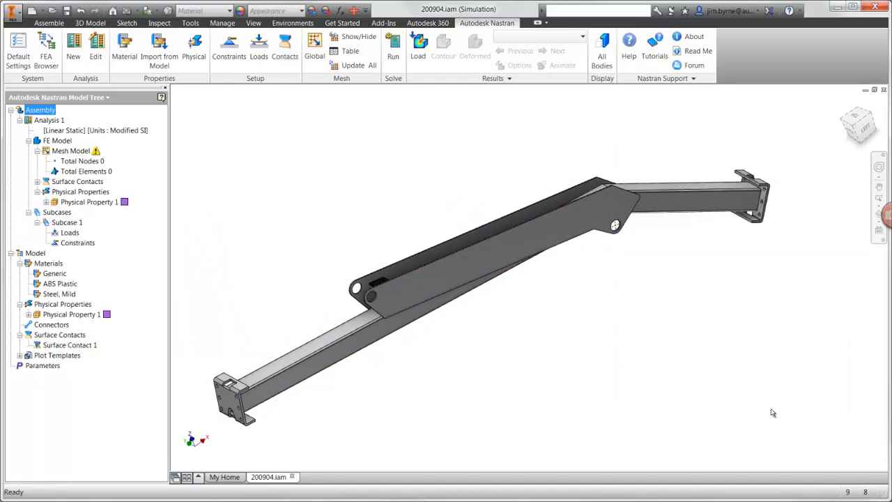
# - Mesh the boom assembly with a smaller global element size
pyautogui.click(314, 49)
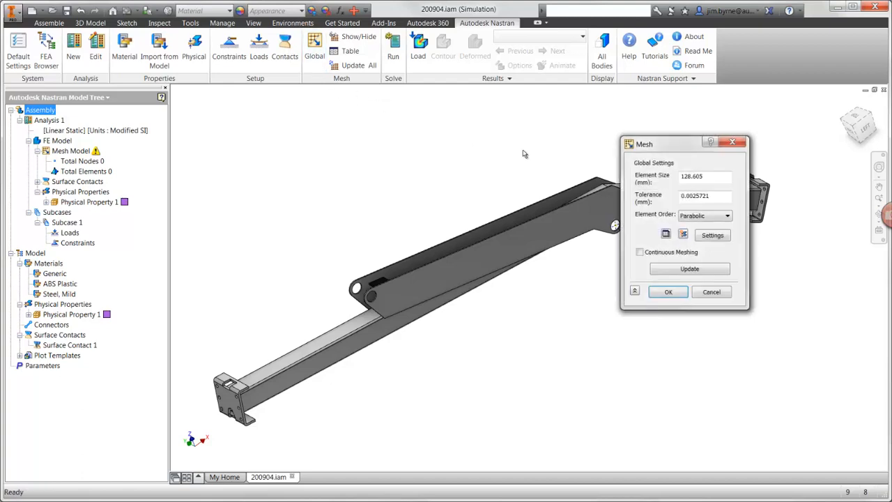
pyautogui.doubleClick(713, 179)
pyautogui.write('20')
pyautogui.click(653, 293)
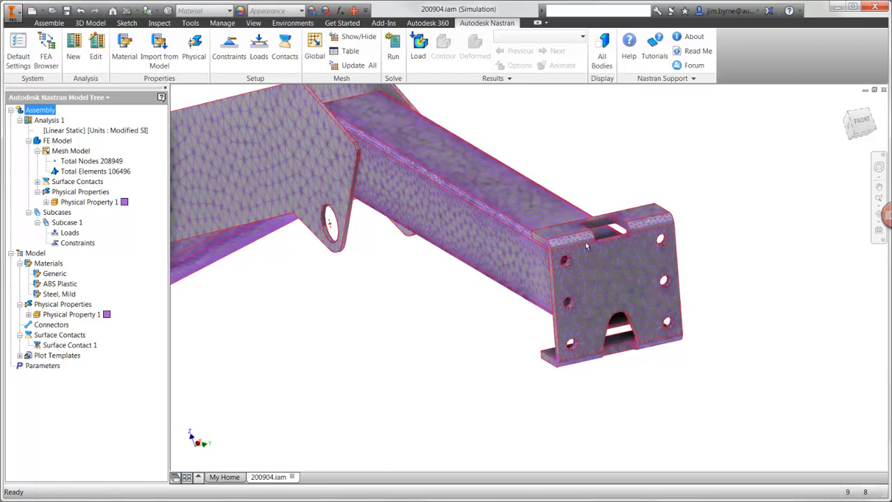
# - Add a structural constraint fixing all degrees of freedom on the outer face of the short beam's end bracket
pyautogui.click(229, 49)
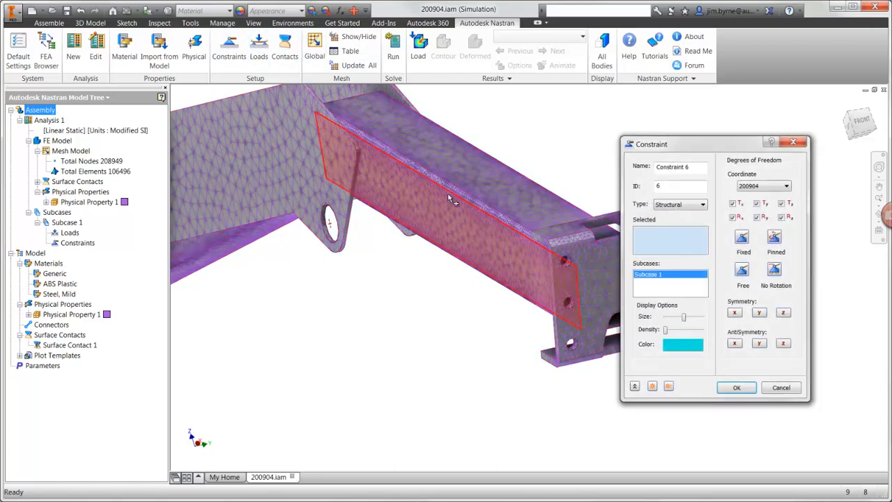
pyautogui.click(590, 296)
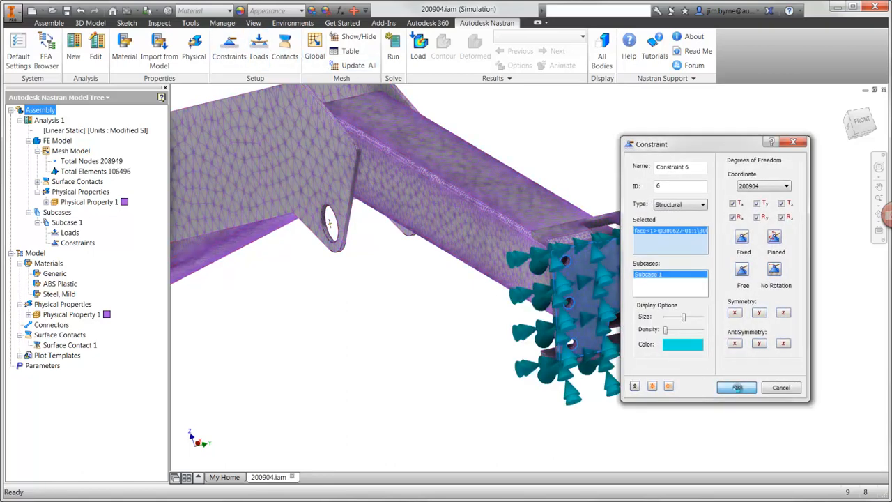
pyautogui.click(738, 388)
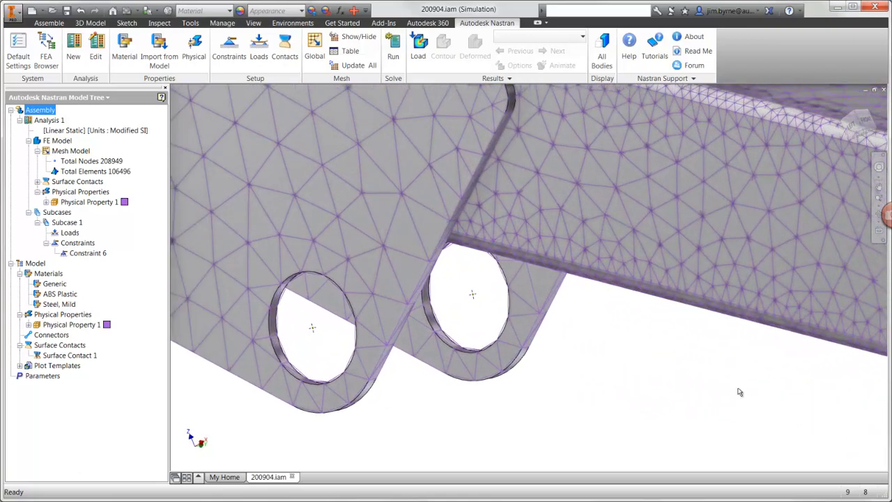
# - Create a RigidBody connector from the near lug hole's centre point to its edge, with a reduced symbol size
pyautogui.rightClick(62, 336)
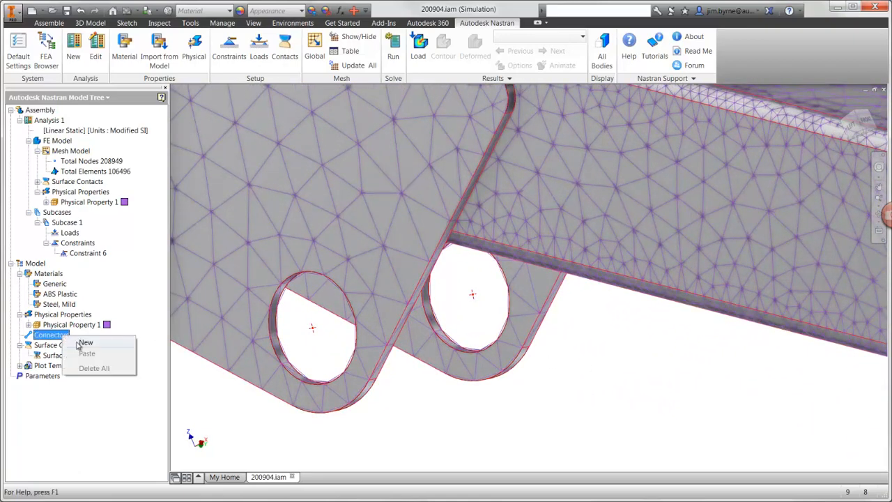
pyautogui.click(78, 343)
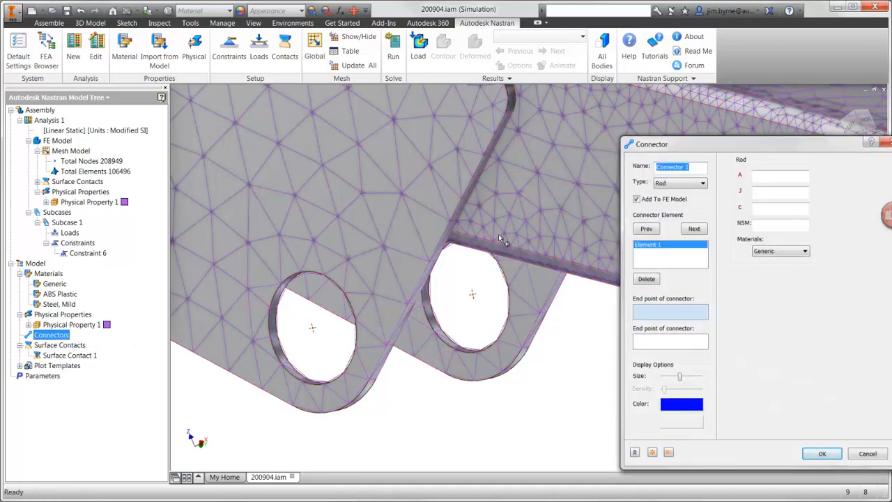
pyautogui.click(683, 183)
pyautogui.click(666, 216)
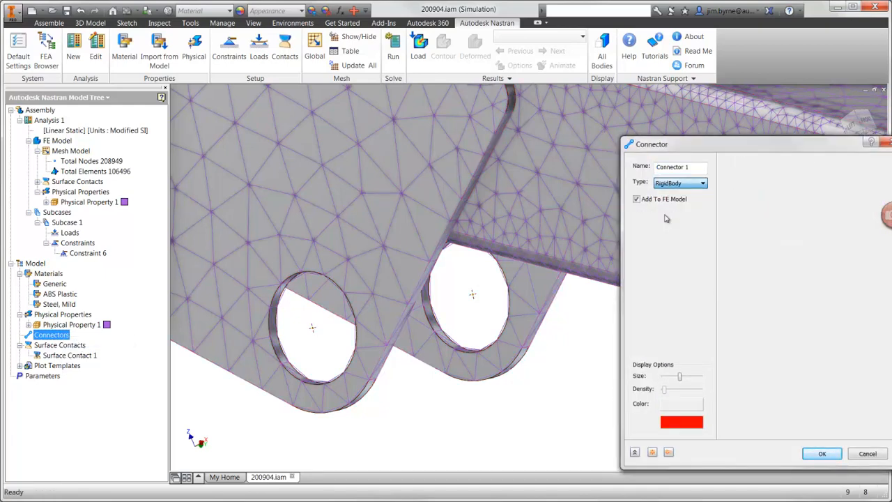
pyautogui.moveTo(681, 378); pyautogui.dragTo(667, 379)
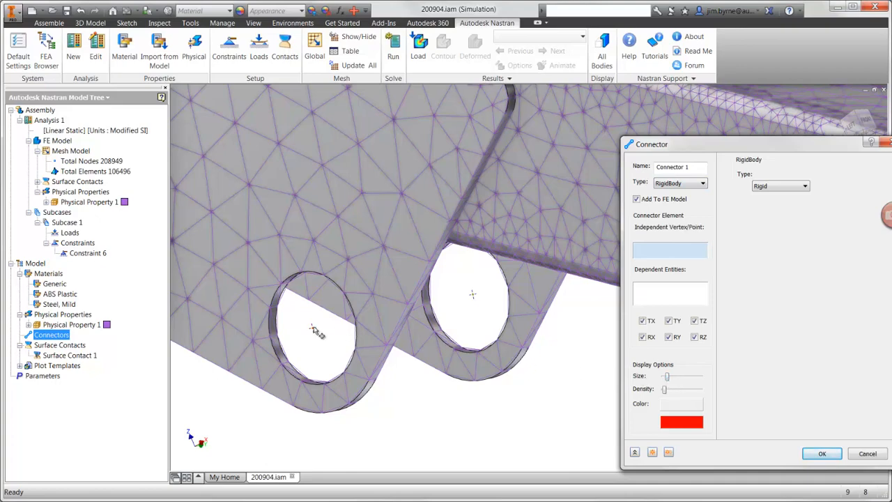
pyautogui.click(313, 327)
pyautogui.click(287, 371)
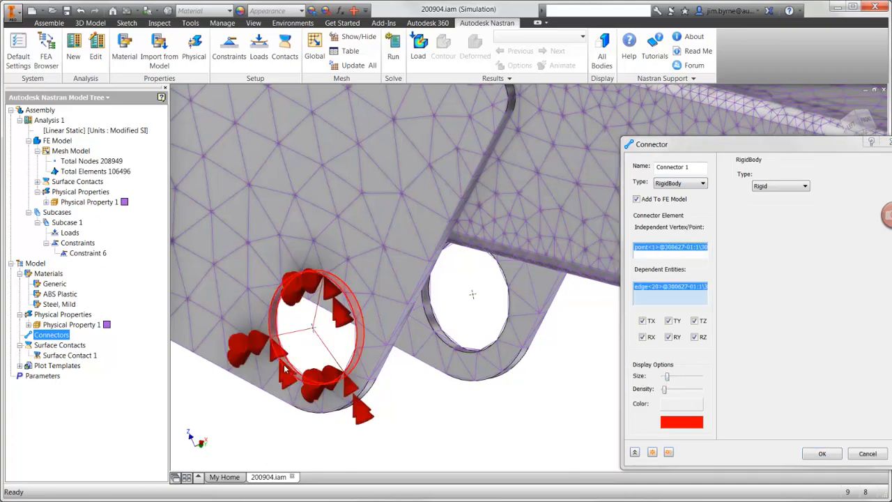
pyautogui.click(653, 452)
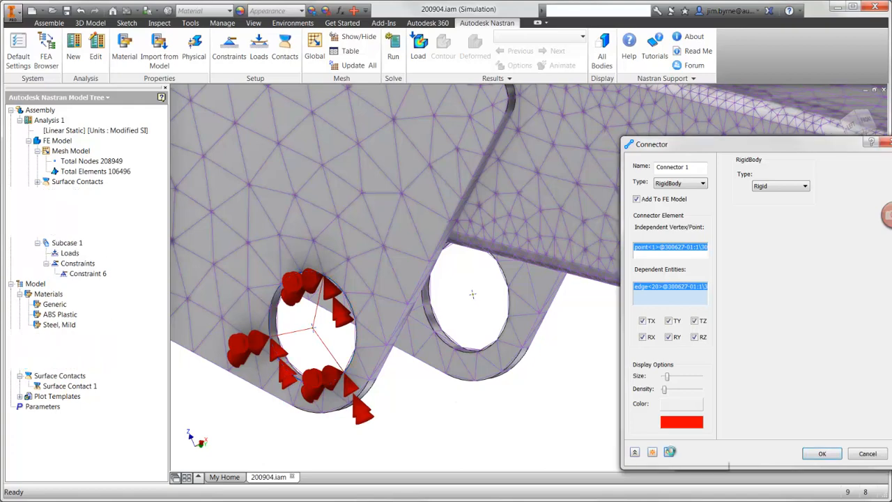
# - Create a second RigidBody connector from the far lug hole's centre point to its edge, removing the near hole's edge from its dependent entities
pyautogui.click(472, 294)
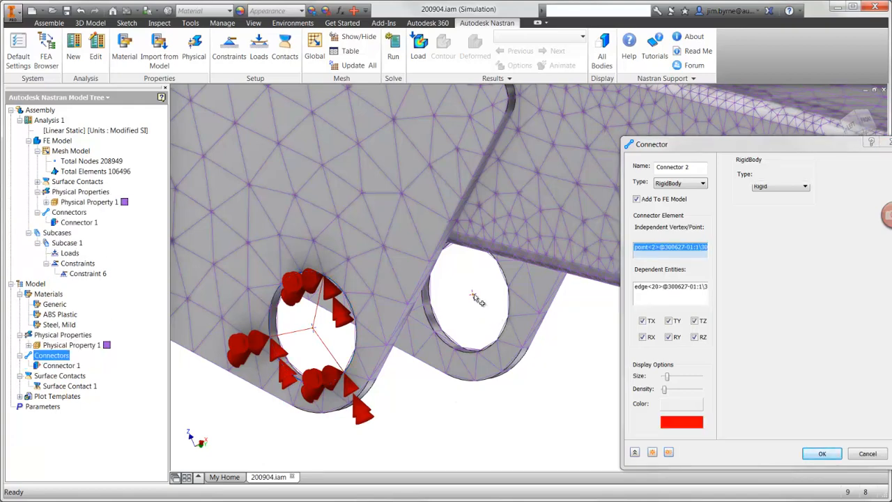
pyautogui.click(449, 338)
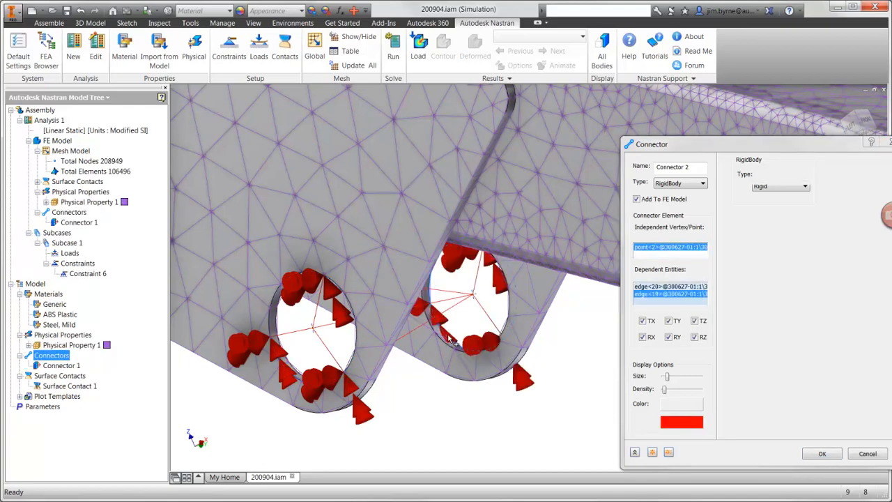
pyautogui.click(653, 287)
pyautogui.rightClick(654, 286)
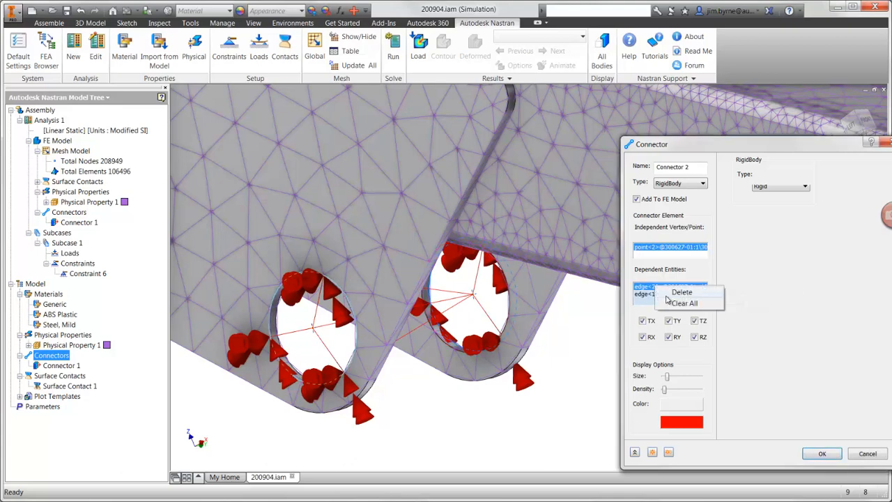
pyautogui.click(666, 297)
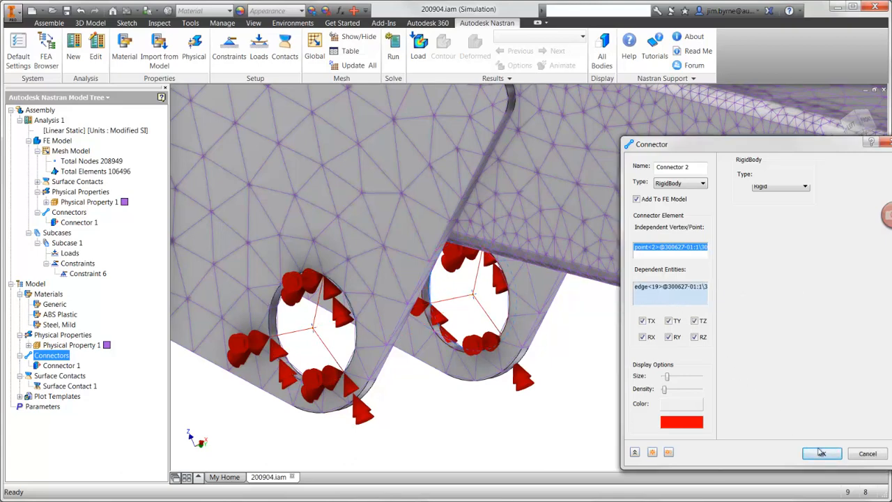
pyautogui.click(821, 453)
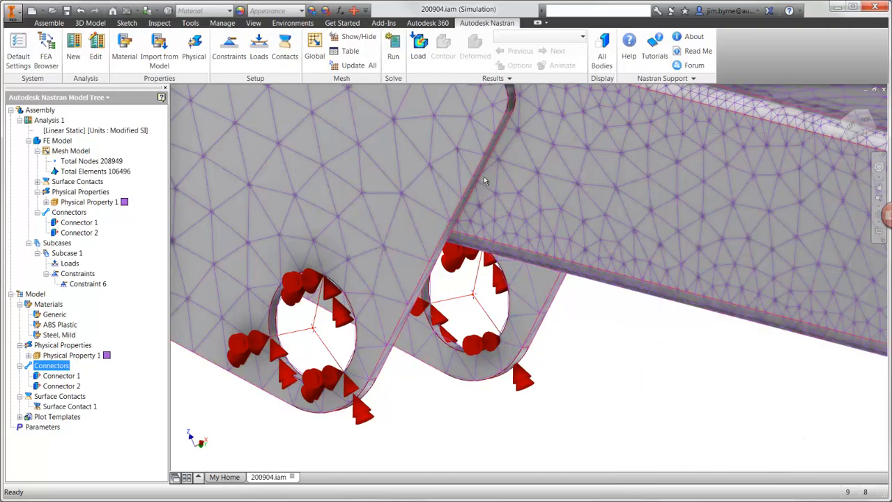
# - Add a pinned constraint to the centre points of both lug holes, with a reduced symbol size
pyautogui.click(235, 58)
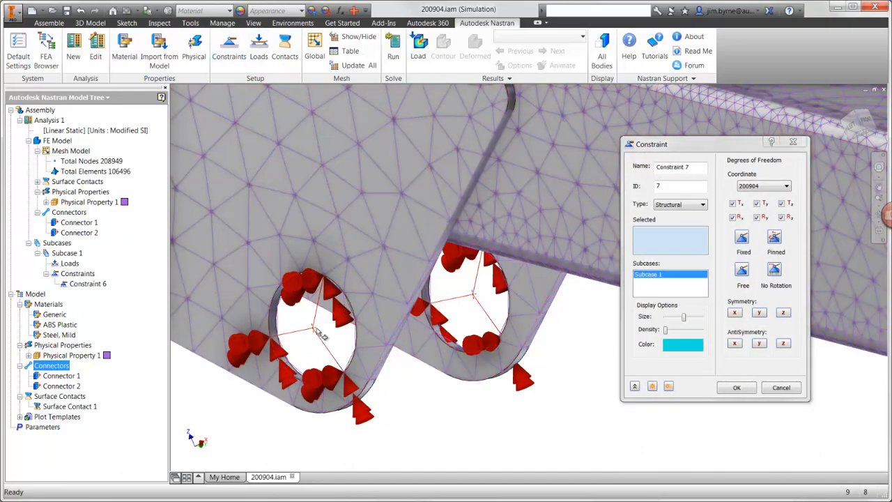
pyautogui.click(315, 328)
pyautogui.click(474, 300)
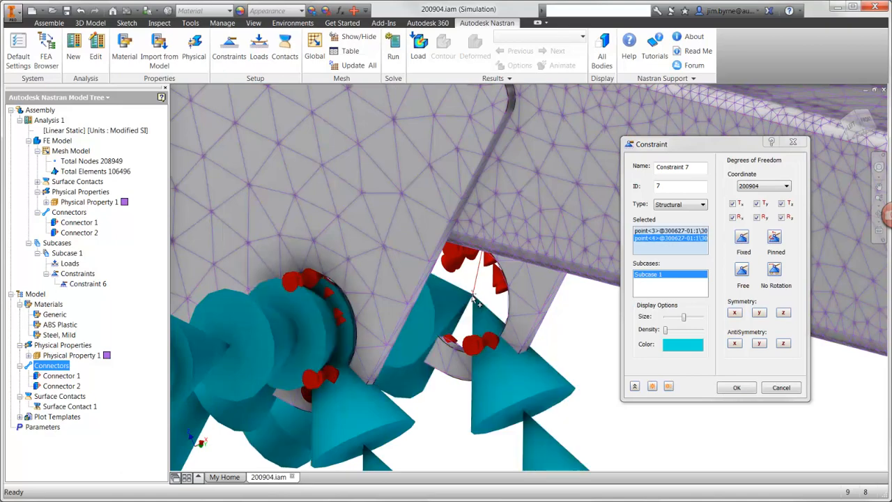
pyautogui.moveTo(681, 320); pyautogui.dragTo(669, 321)
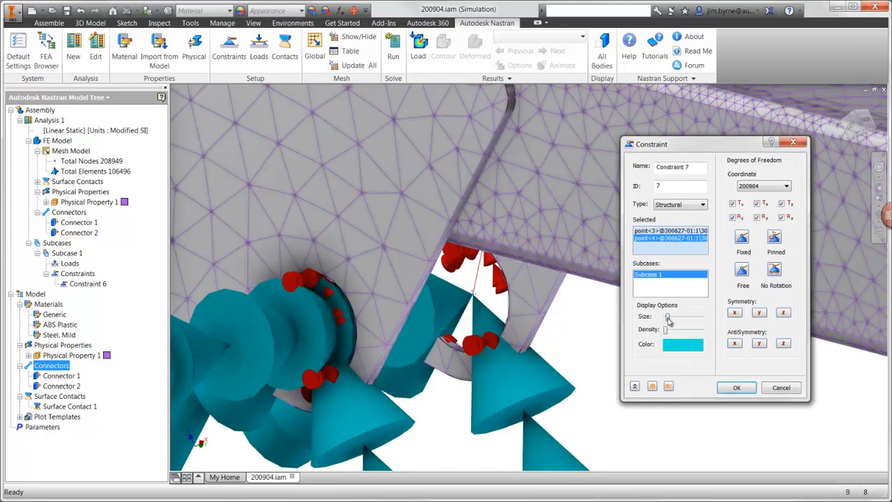
pyautogui.click(774, 238)
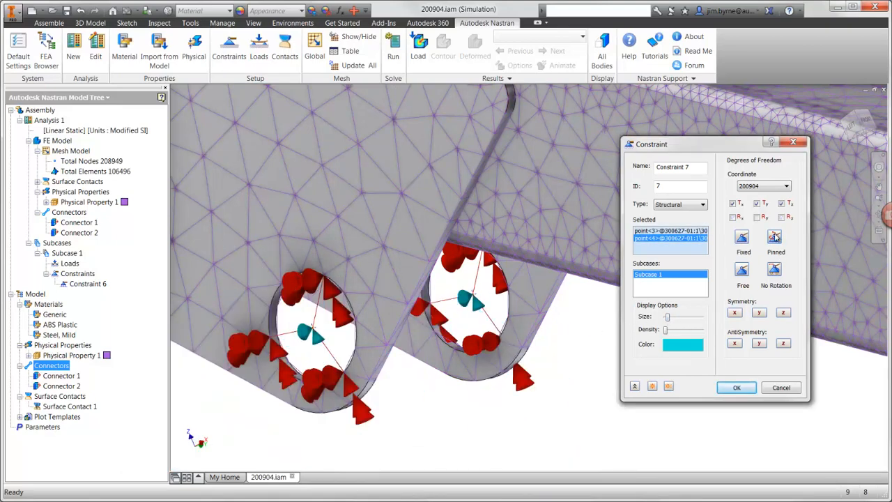
pyautogui.click(736, 387)
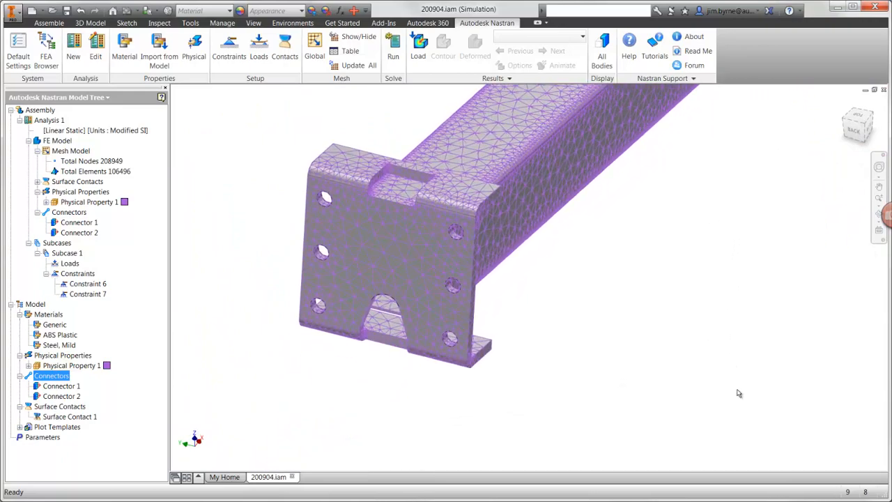
# - Apply a force load of -1500 N in Z to the outer face of the long beam's end plate
pyautogui.click(260, 55)
pyautogui.click(374, 244)
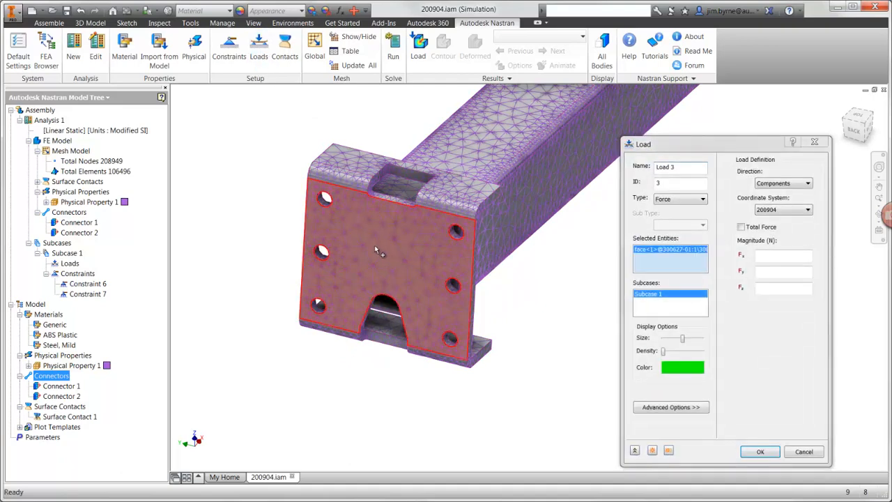
pyautogui.click(770, 287)
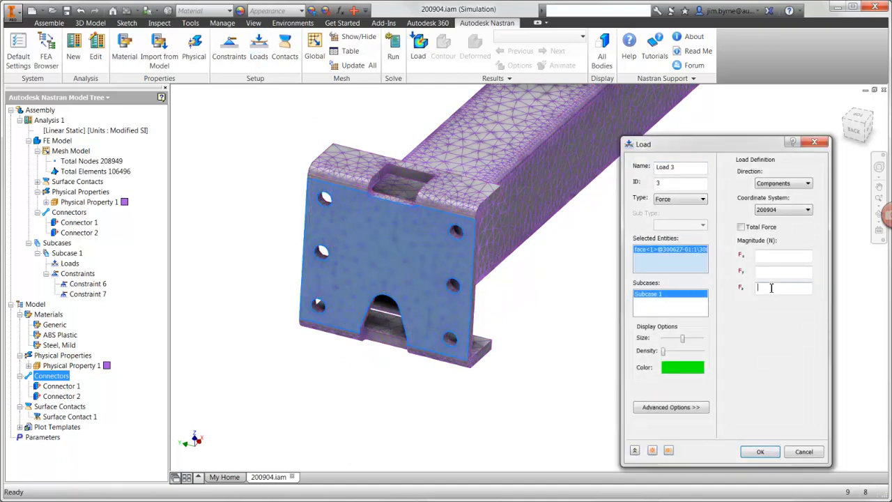
pyautogui.write('-1500')
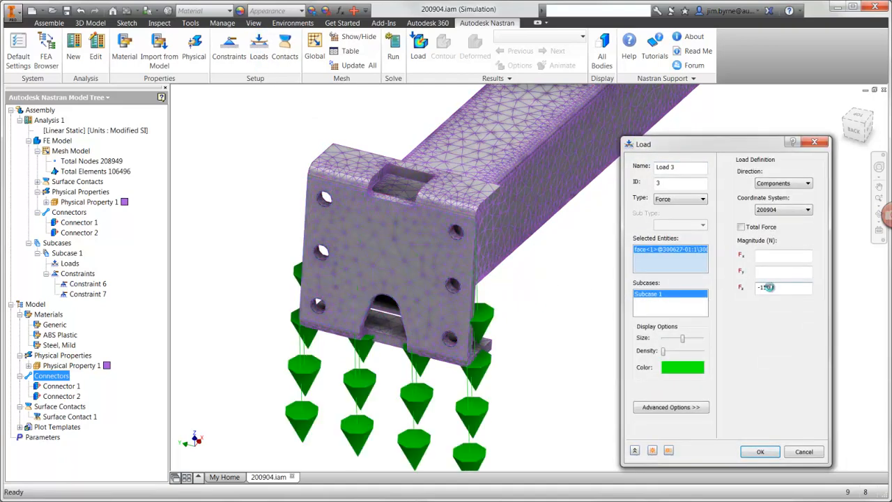
pyautogui.click(761, 451)
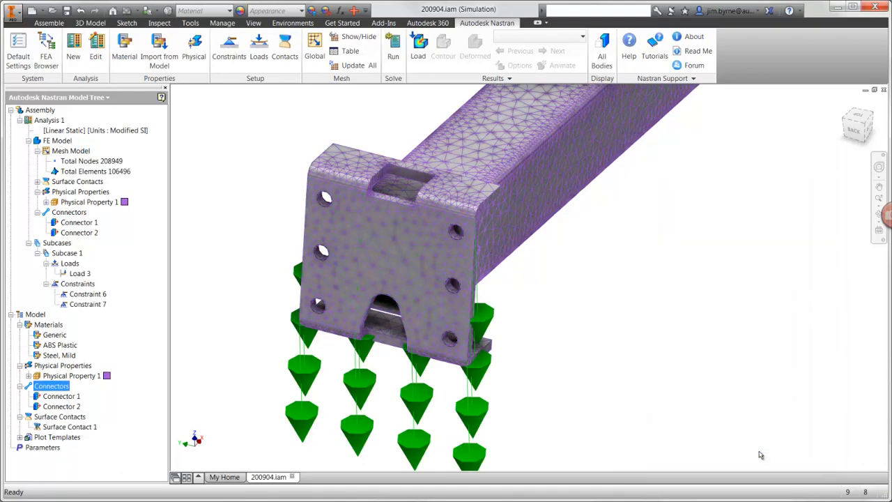
# - Run the linear static analysis on the whole crane boom
pyautogui.press('F6')
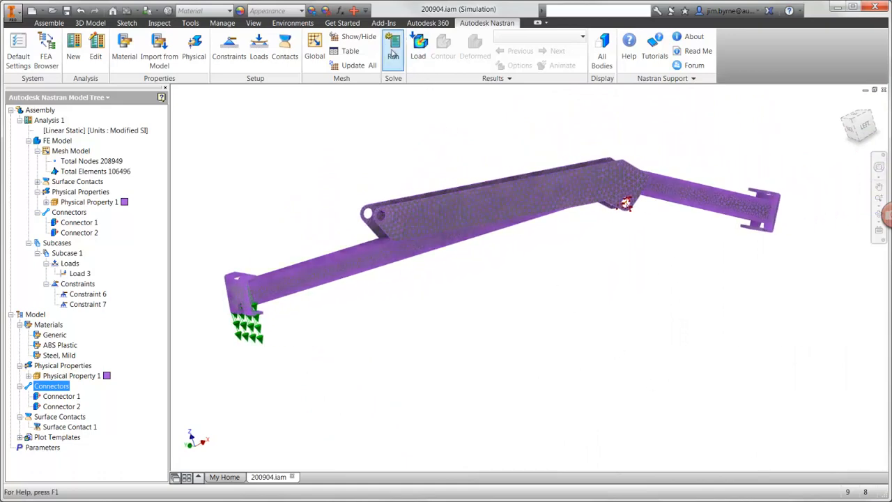
pyautogui.click(393, 55)
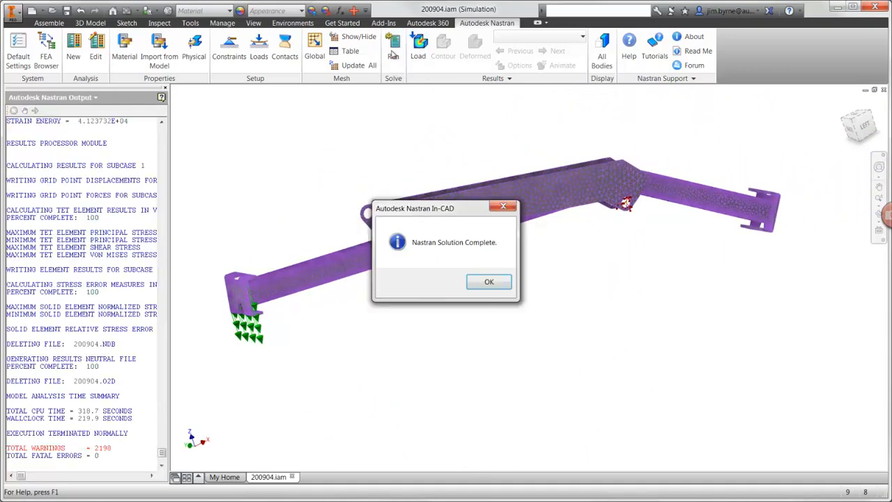
pyautogui.click(486, 283)
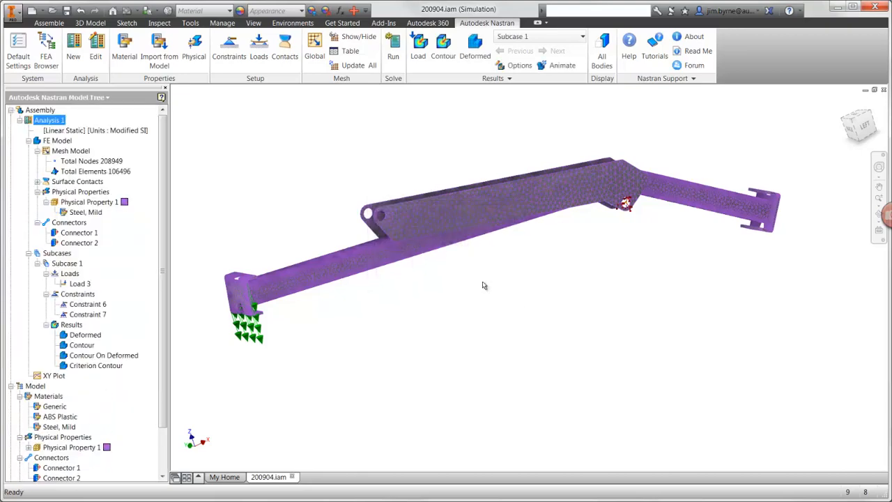
# - Edit the Contour result plot to show Solid Von Mises stress with a specified data maximum of 150
pyautogui.rightClick(73, 342)
pyautogui.click(119, 350)
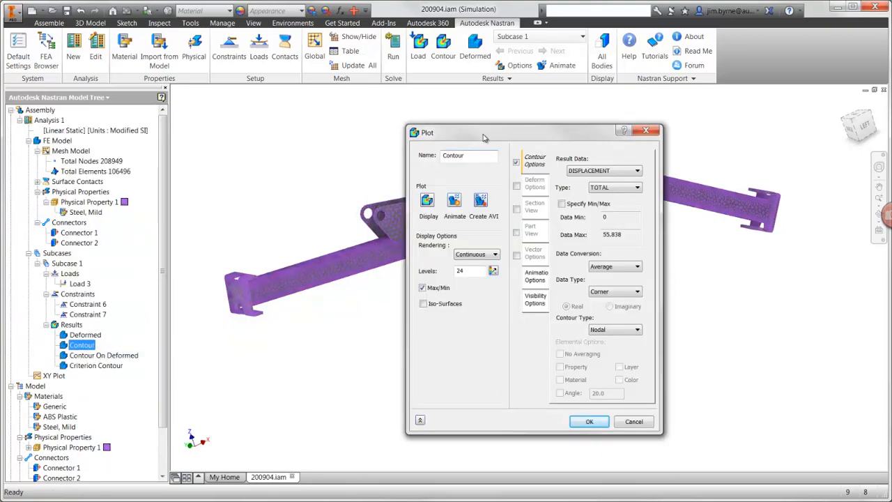
pyautogui.moveTo(483, 137); pyautogui.dragTo(677, 99)
pyautogui.click(765, 132)
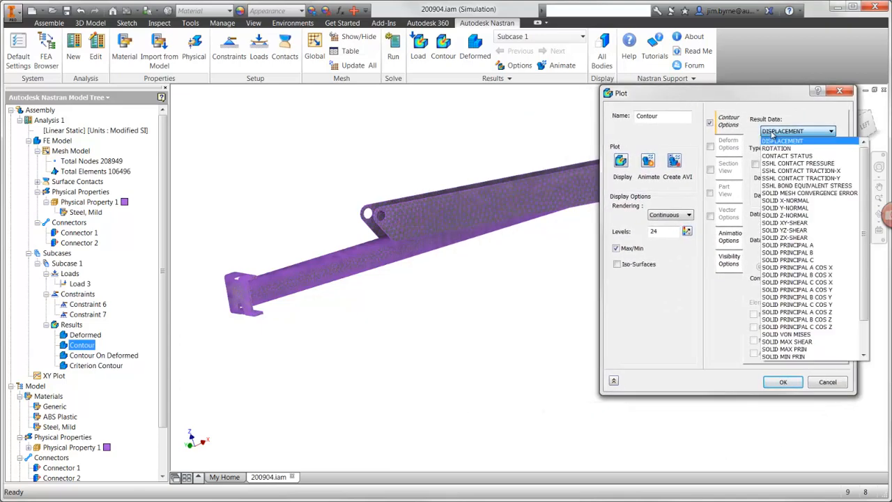
pyautogui.click(766, 334)
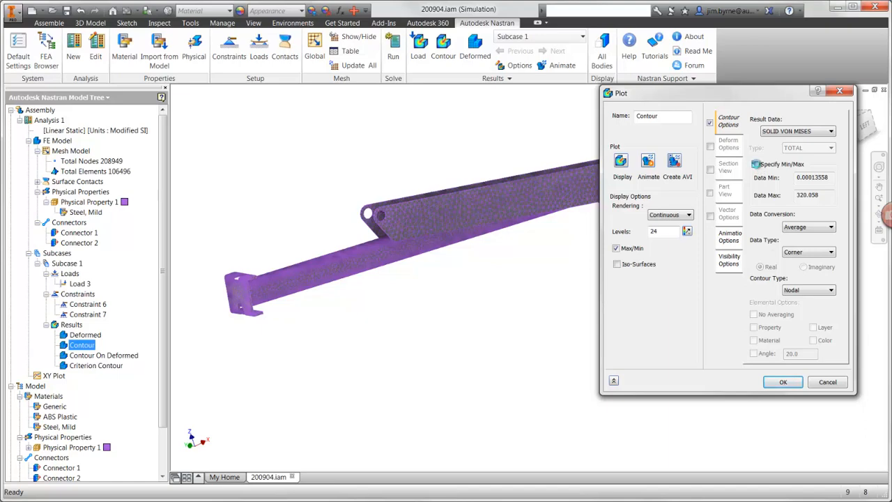
pyautogui.click(755, 165)
pyautogui.doubleClick(801, 193)
pyautogui.write('150')
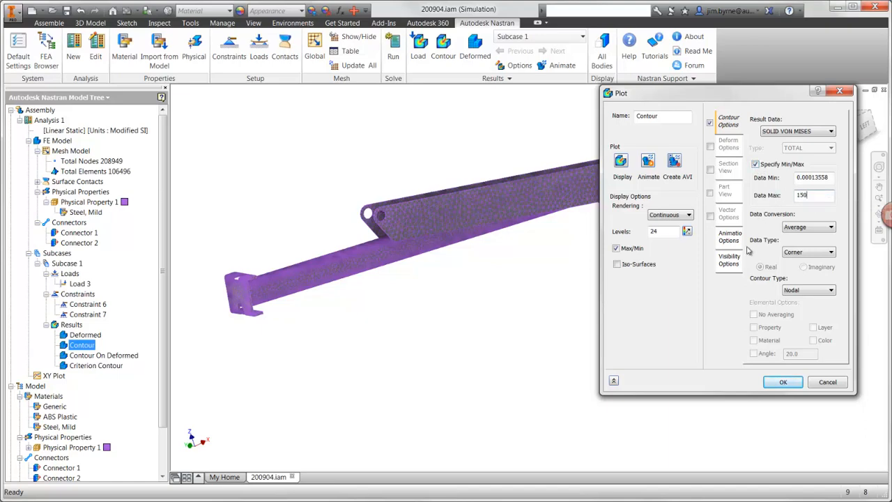
# - Hide all visibility items in the Contour plot and display the Von Mises stress result on the boom
pyautogui.click(729, 262)
pyautogui.click(802, 263)
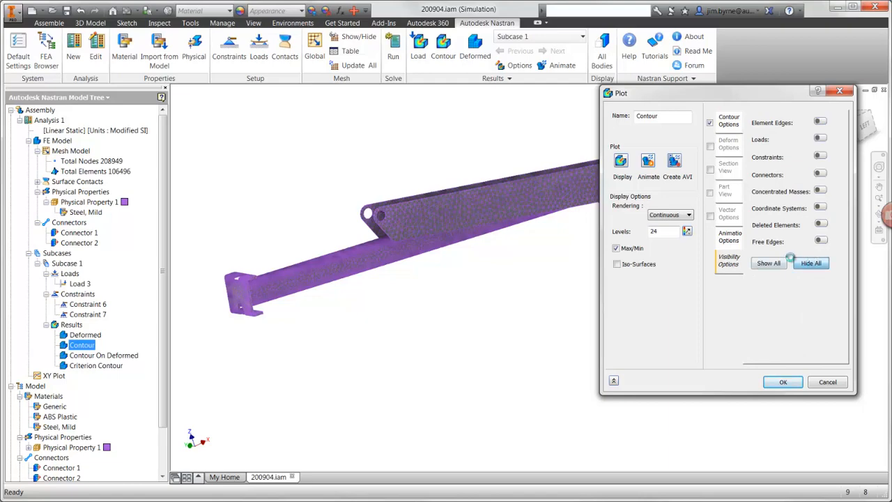
pyautogui.click(622, 163)
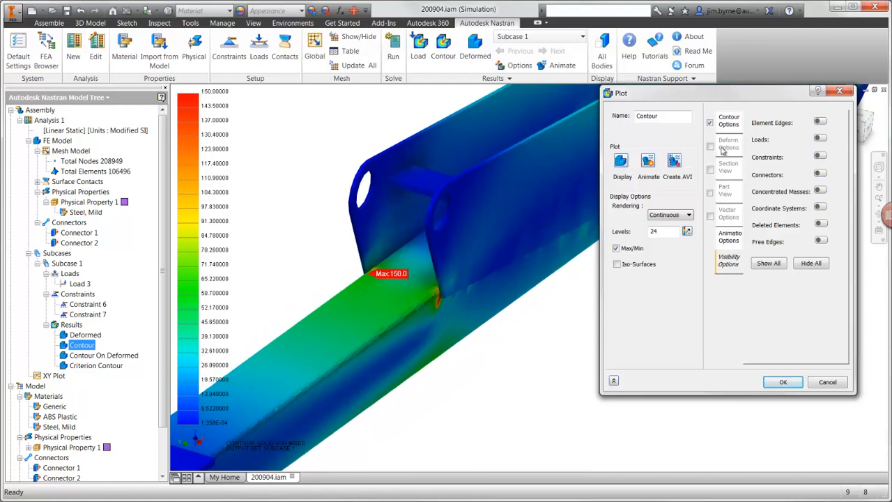
# - Switch the displayed contour to Solid Principal C stress and reverse its colour scale
pyautogui.click(735, 128)
pyautogui.click(786, 132)
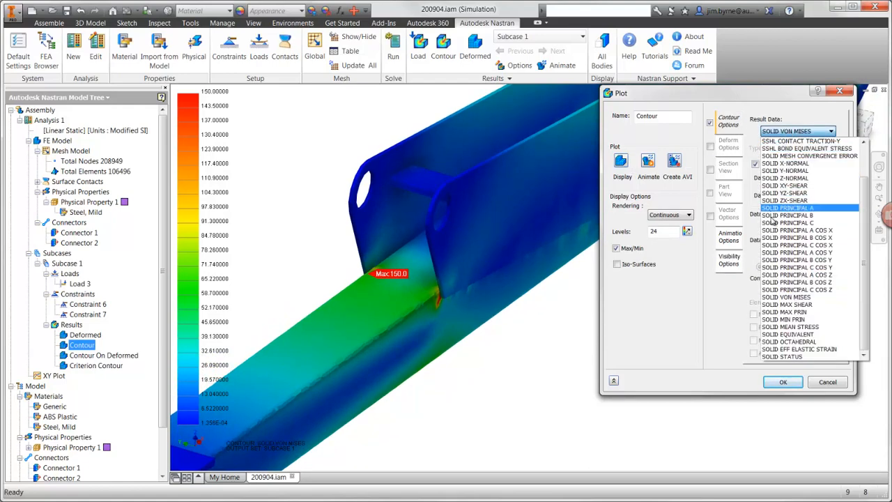
pyautogui.click(774, 222)
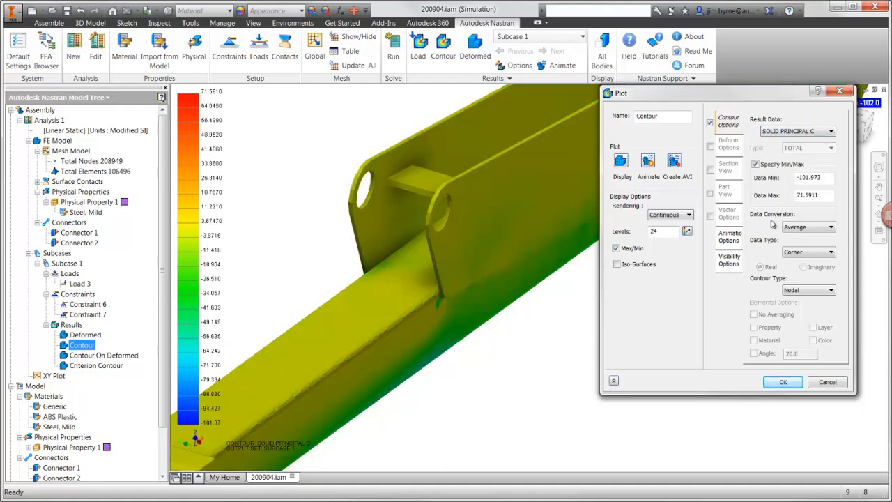
pyautogui.click(727, 259)
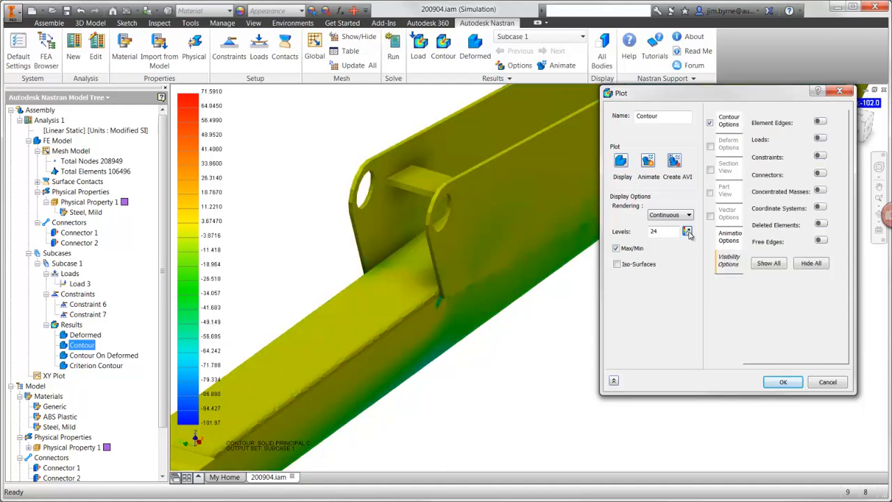
pyautogui.click(687, 231)
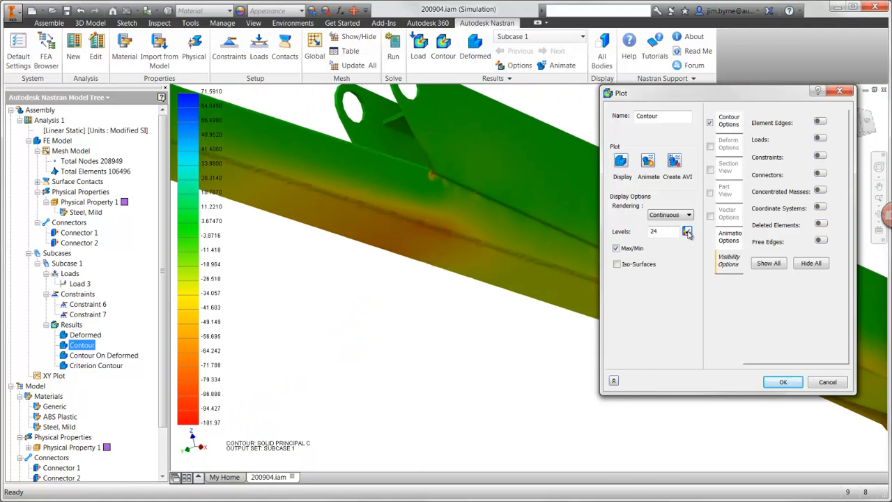
pyautogui.click(782, 383)
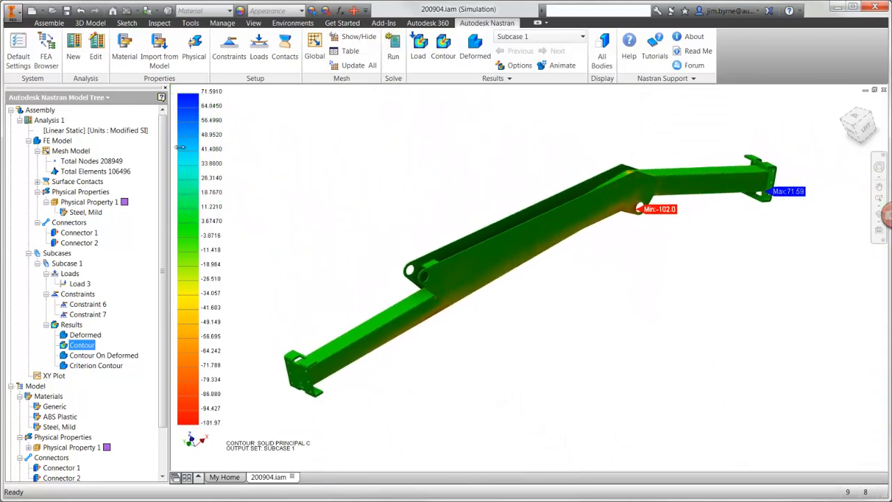
# - Change Analysis 1 to the Linear Buckling type and set its number of modes
pyautogui.rightClick(55, 120)
pyautogui.click(71, 136)
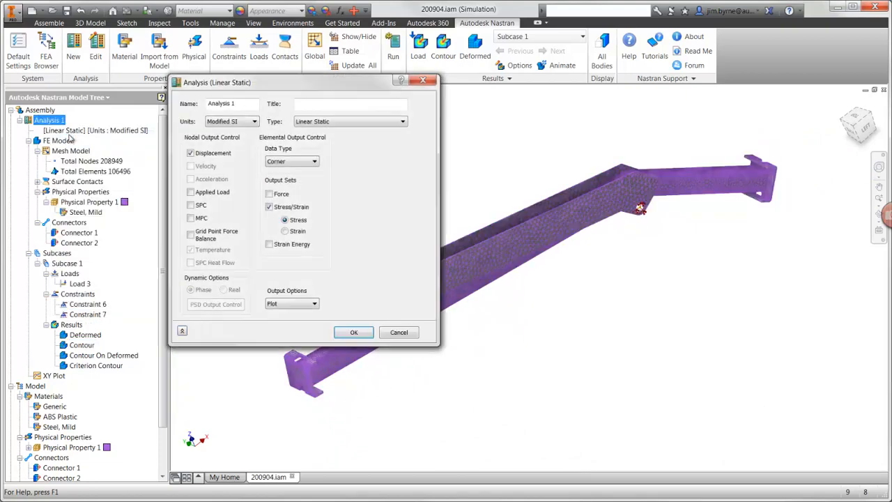
pyautogui.click(306, 122)
pyautogui.click(318, 150)
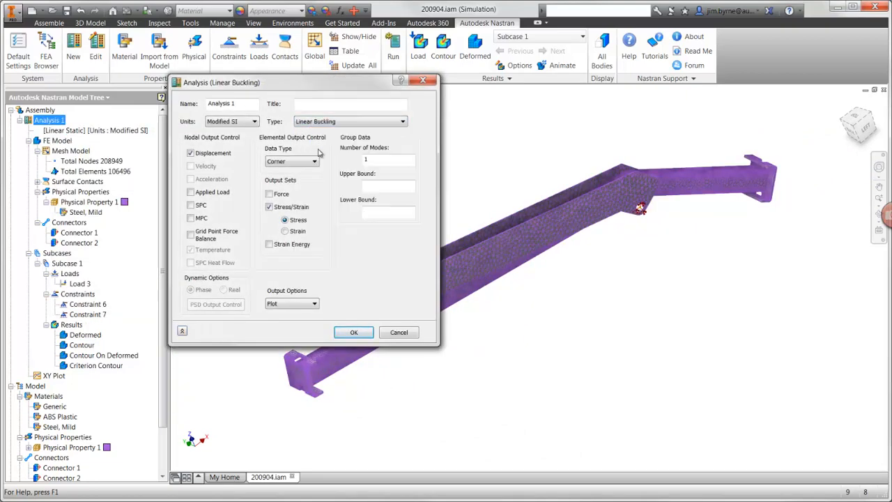
pyautogui.click(369, 160)
pyautogui.click(354, 332)
# - Assign Constraint 6, Constraint 7 and Load 3 from Subcase 1 to Subcase 2 as well
pyautogui.click(82, 305)
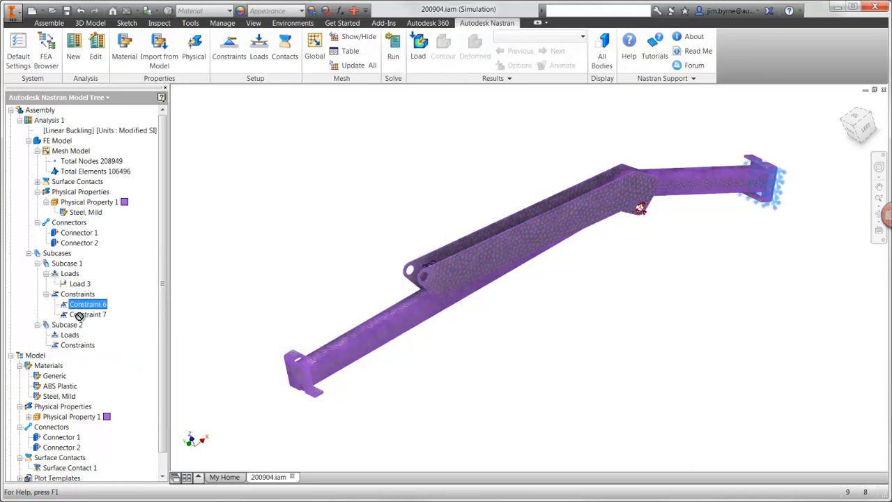
pyautogui.moveTo(78, 316); pyautogui.dragTo(77, 325)
pyautogui.moveTo(79, 285); pyautogui.dragTo(58, 323)
# - Set the Z component of Load 3 to -1 N for both subcases and run the linear buckling analysis
pyautogui.rightClick(79, 345)
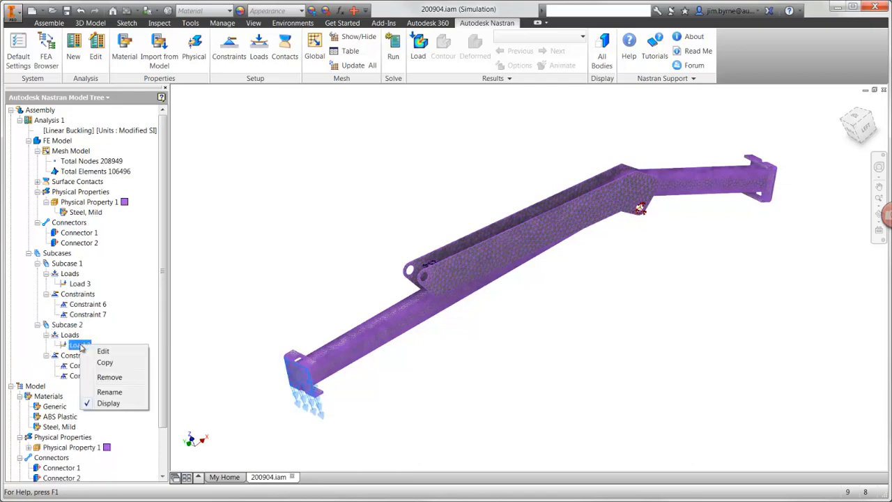
pyautogui.click(95, 351)
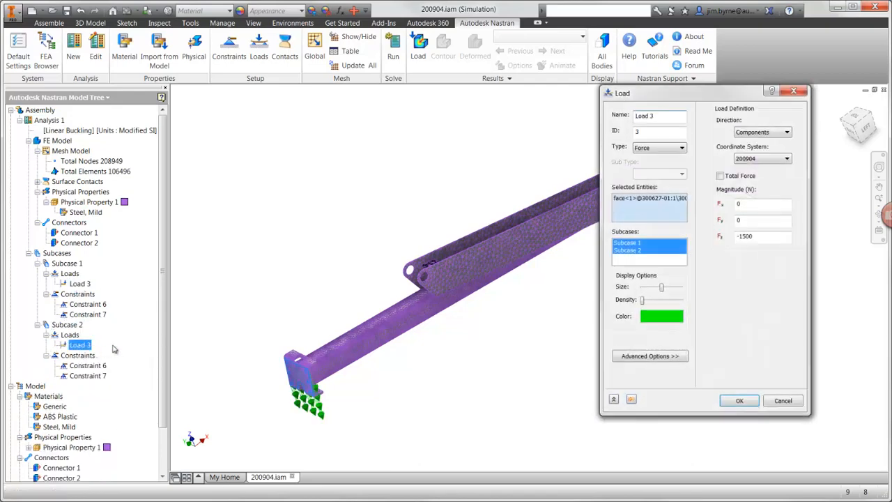
pyautogui.click(763, 237)
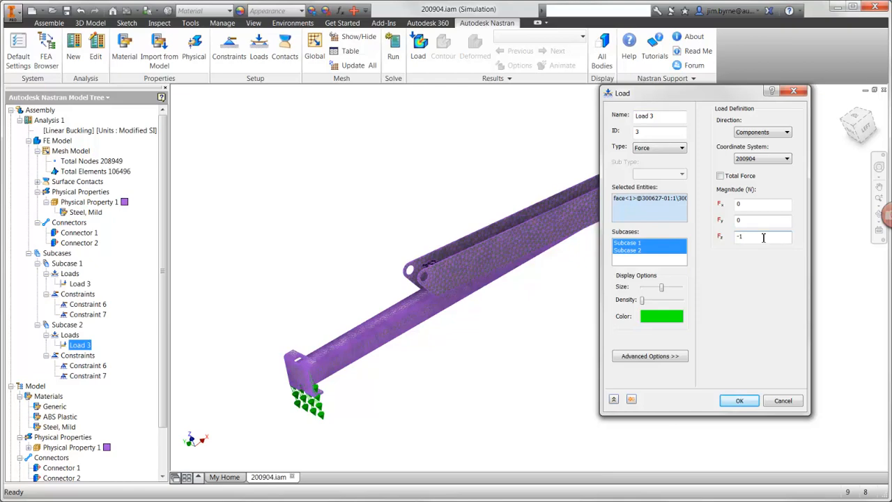
pyautogui.click(732, 401)
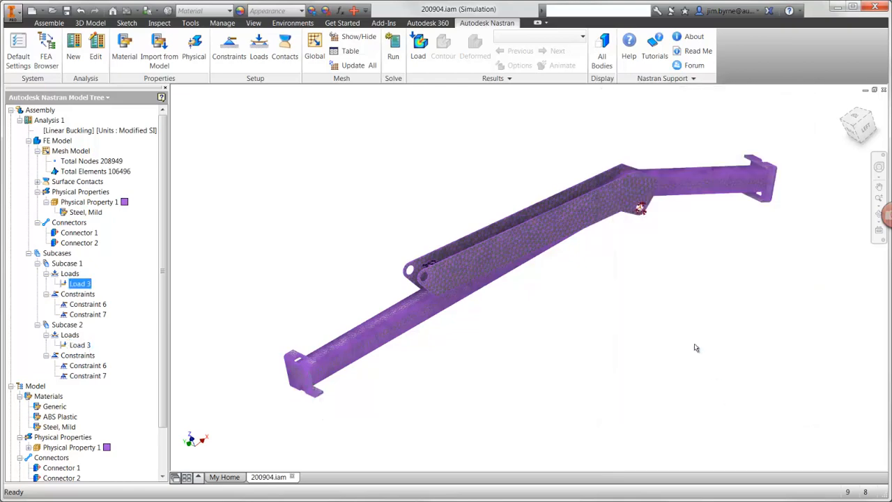
pyautogui.click(393, 60)
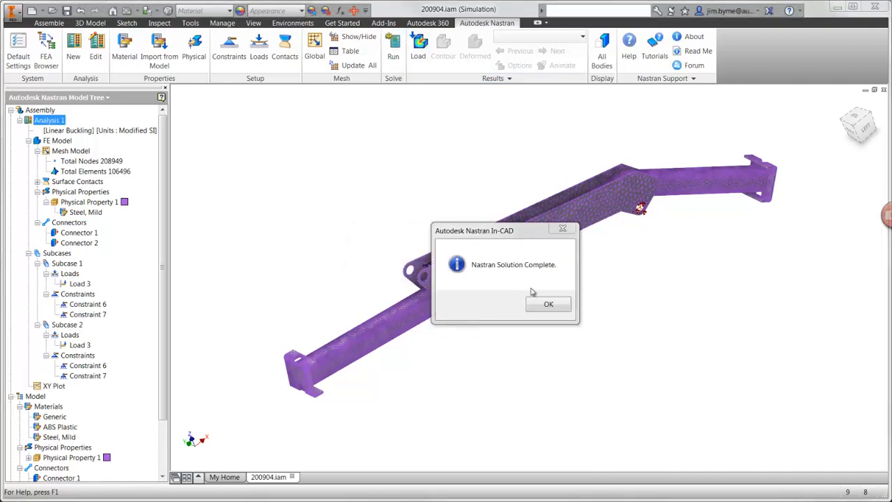
pyautogui.click(546, 303)
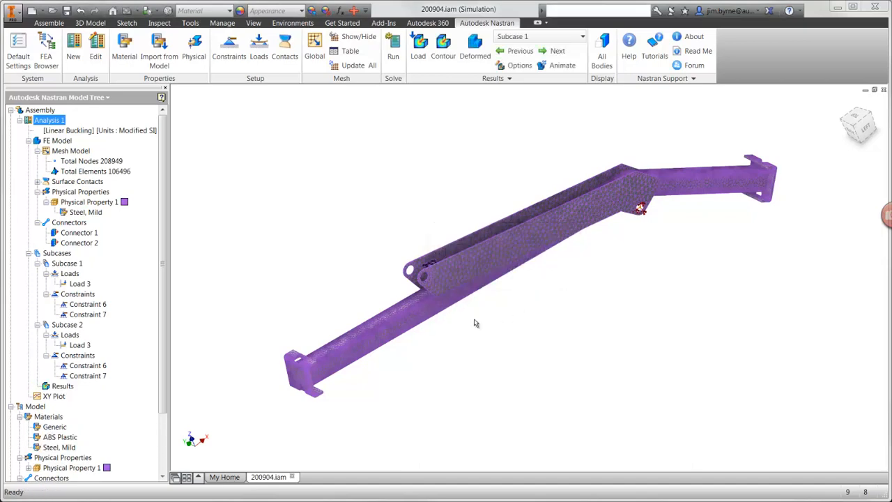
# - Set the buckling results plot to mode 3 and display its total displacement contour on the boom
pyautogui.rightClick(61, 385)
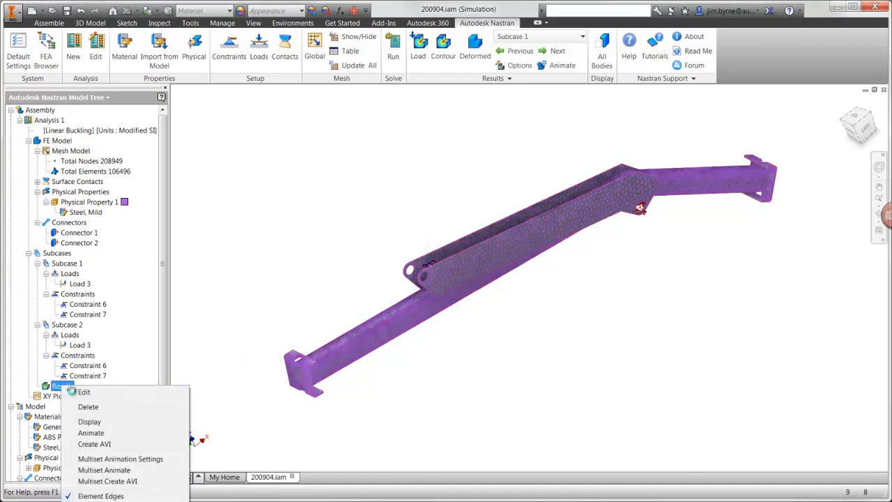
pyautogui.click(82, 391)
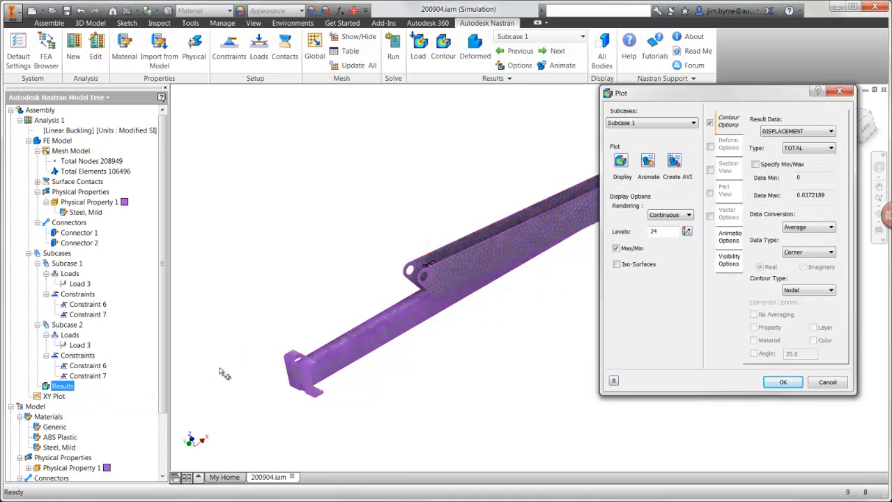
pyautogui.click(674, 124)
pyautogui.click(621, 173)
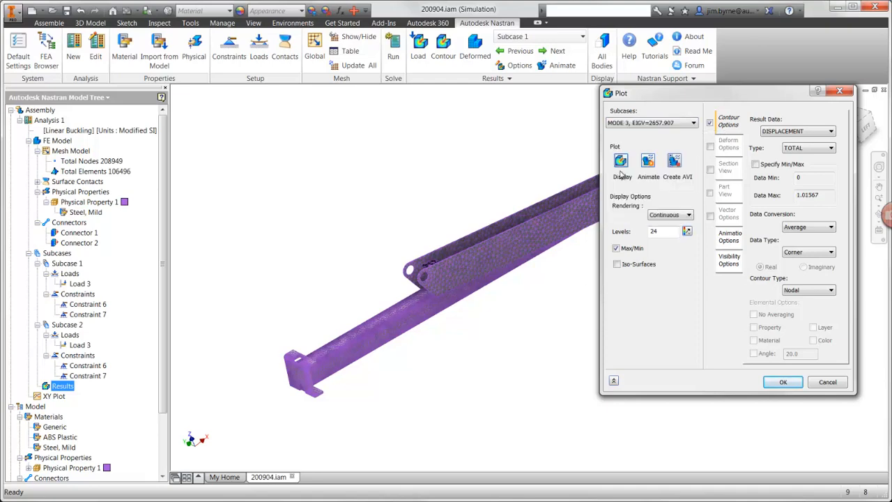
pyautogui.click(621, 162)
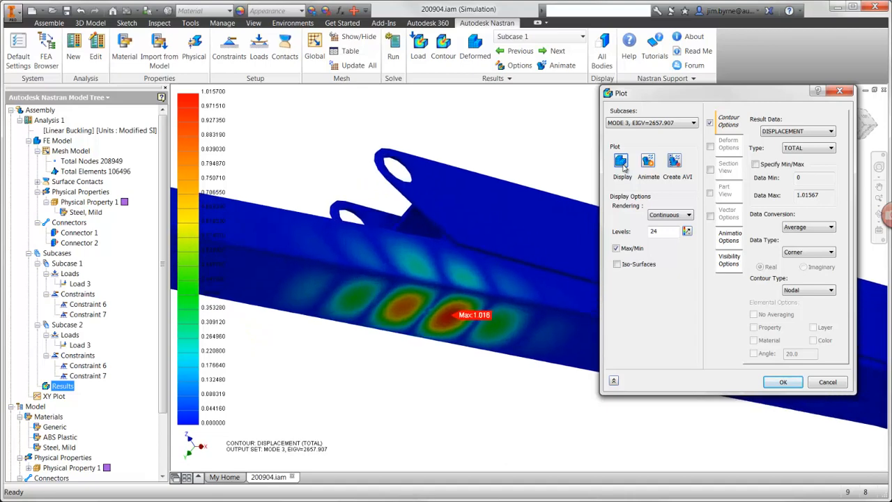
pyautogui.click(622, 164)
pyautogui.click(783, 382)
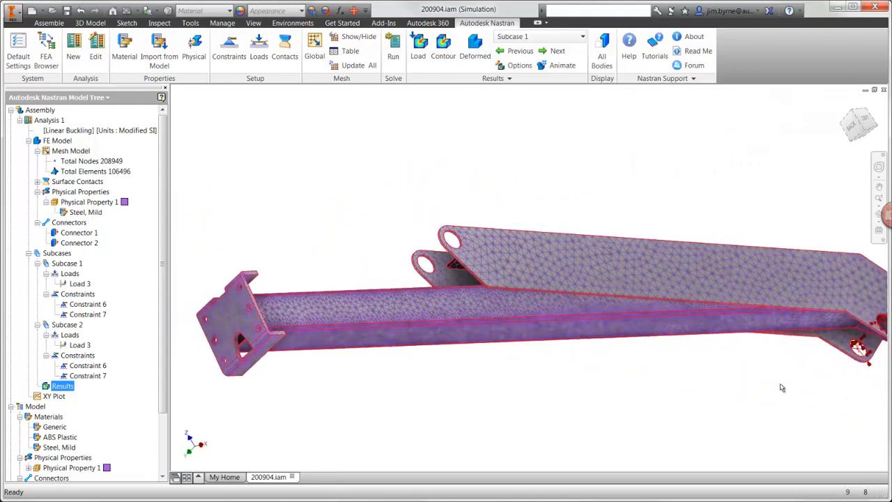
# - Open the short beam part 300542-1 from the assembly and set the height of the Extrusion1 sketch rectangle to 100 mm
pyautogui.rightClick(706, 246)
pyautogui.click(707, 204)
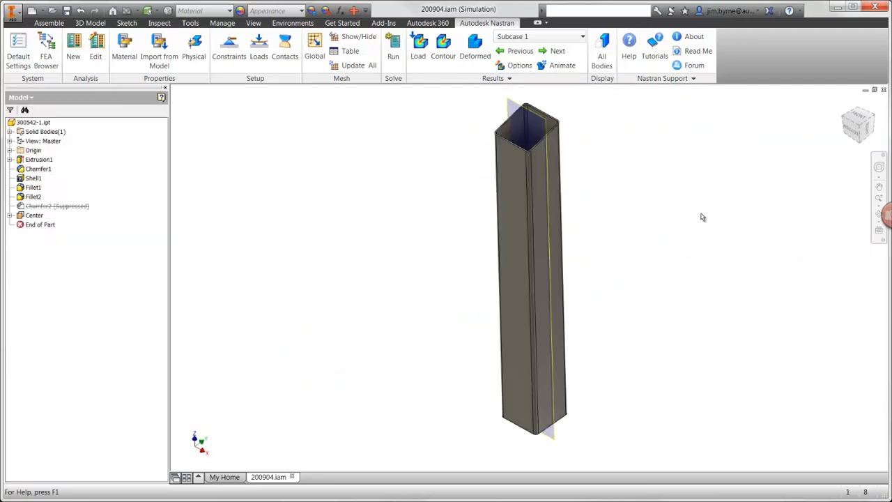
pyautogui.rightClick(40, 161)
pyautogui.click(64, 204)
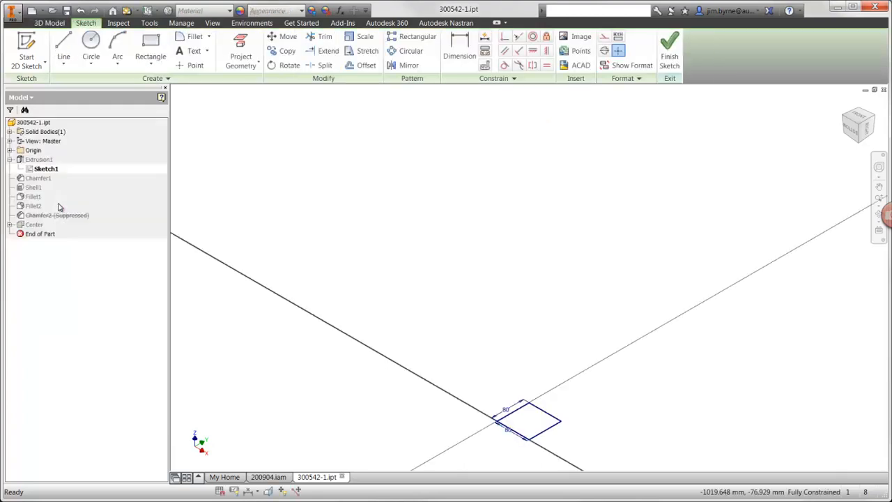
pyautogui.doubleClick(504, 412)
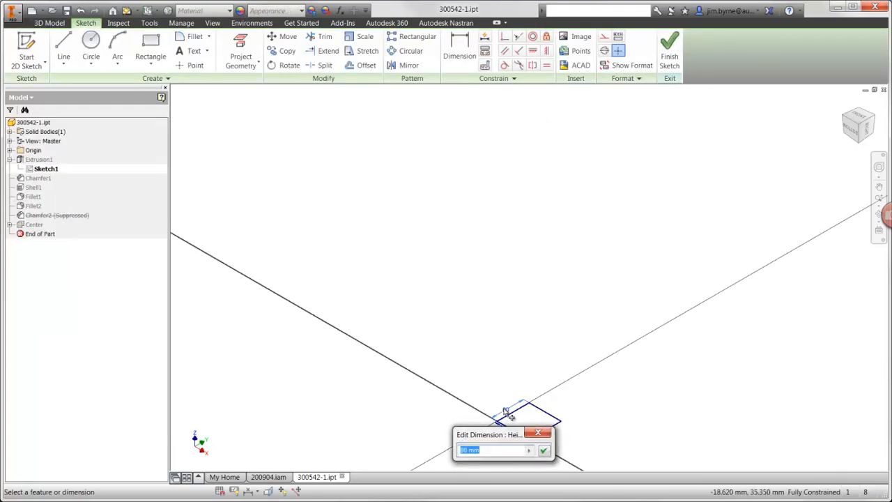
pyautogui.write('100')
pyautogui.press('Return')
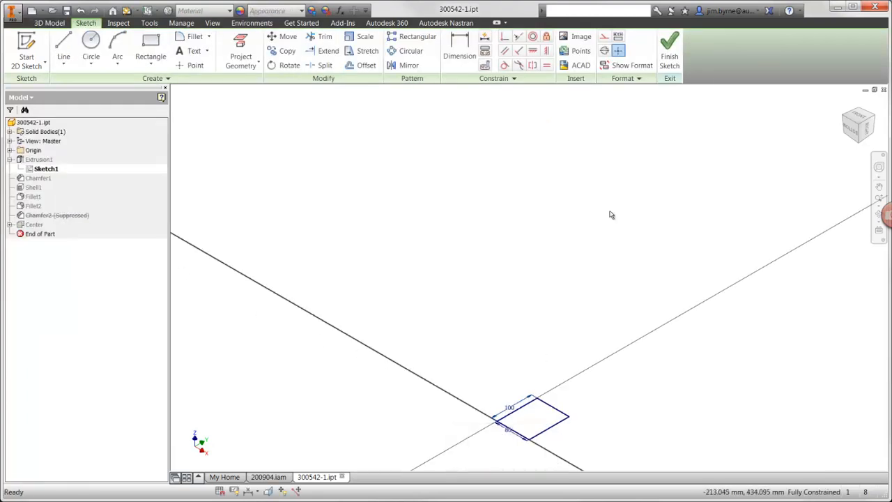
pyautogui.click(667, 54)
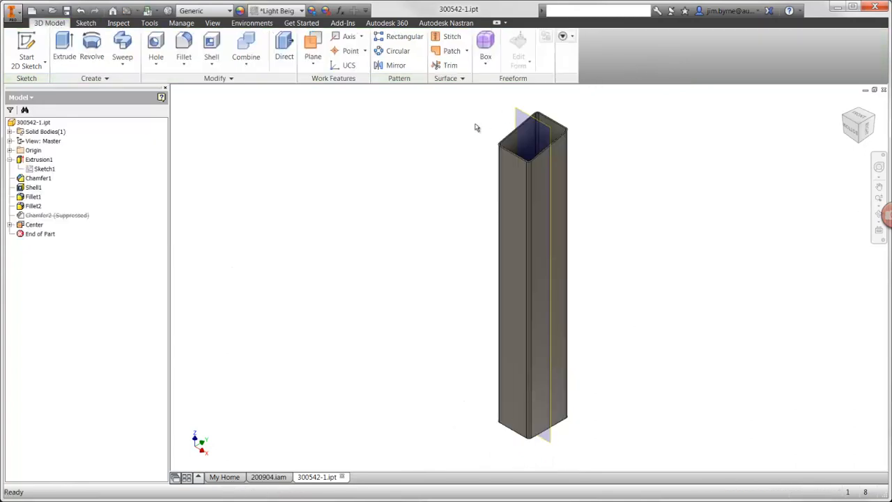
# - Set the thickness of Shell1 in the short beam to 4 mm and close the part to return to the assembly
pyautogui.doubleClick(32, 188)
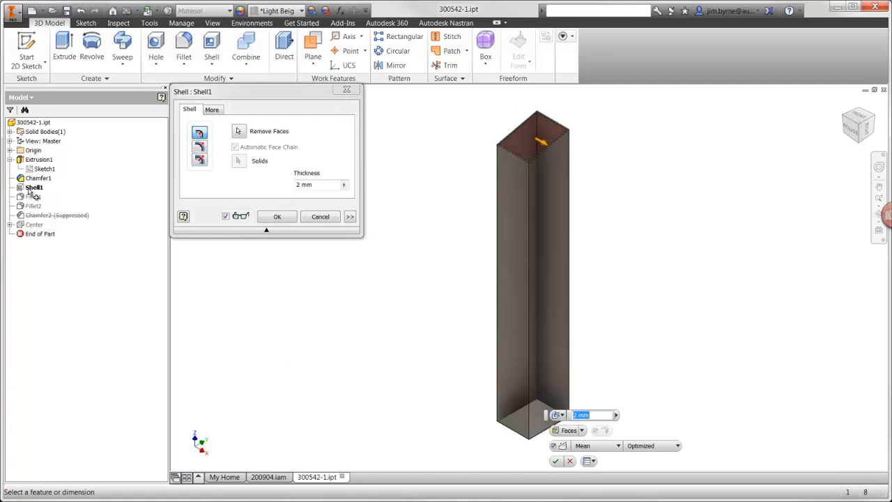
pyautogui.click(313, 183)
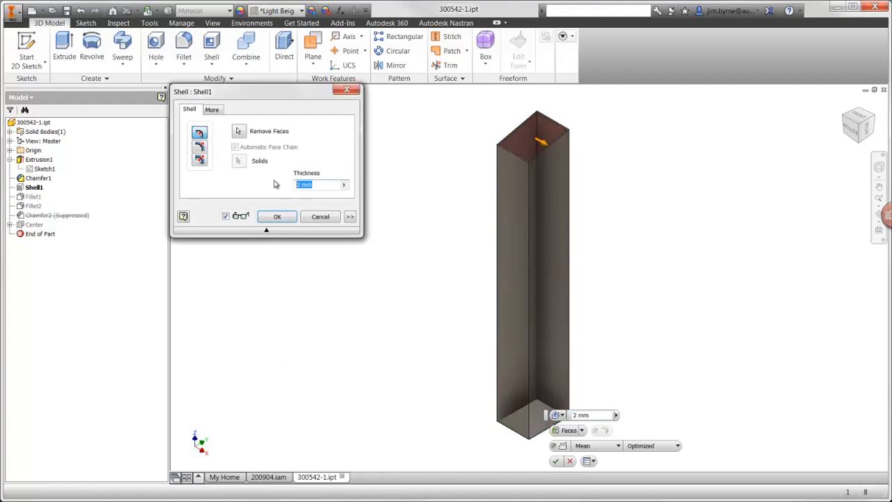
pyautogui.write('4')
pyautogui.press('Return')
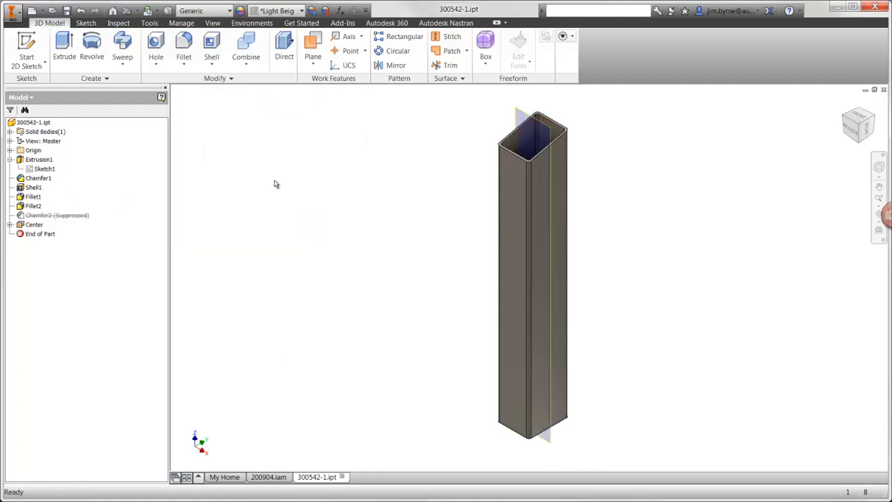
pyautogui.click(884, 90)
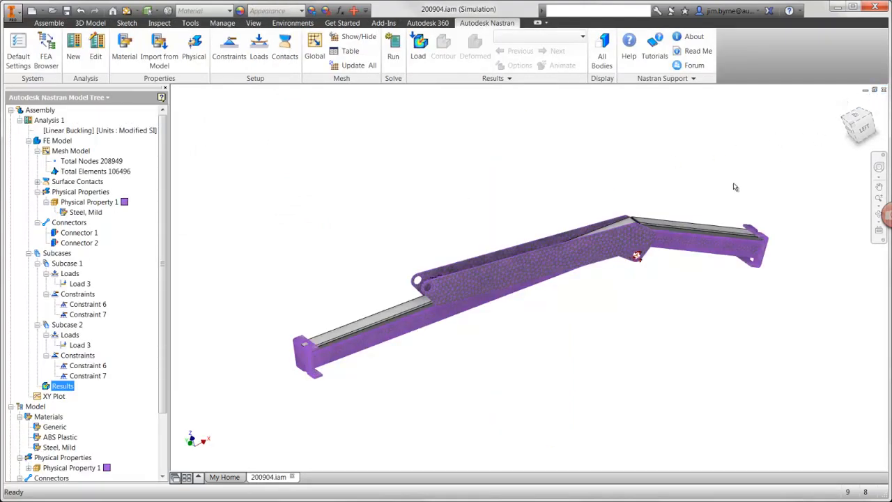
# - Open the boom's side plate part 300648, set its Extrusion1 distance to 8, and close the part
pyautogui.rightClick(516, 258)
pyautogui.click(507, 239)
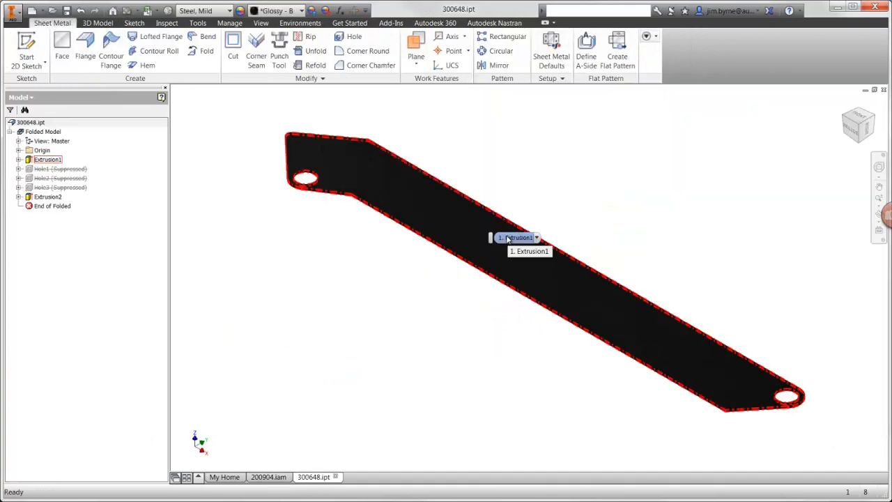
pyautogui.doubleClick(508, 239)
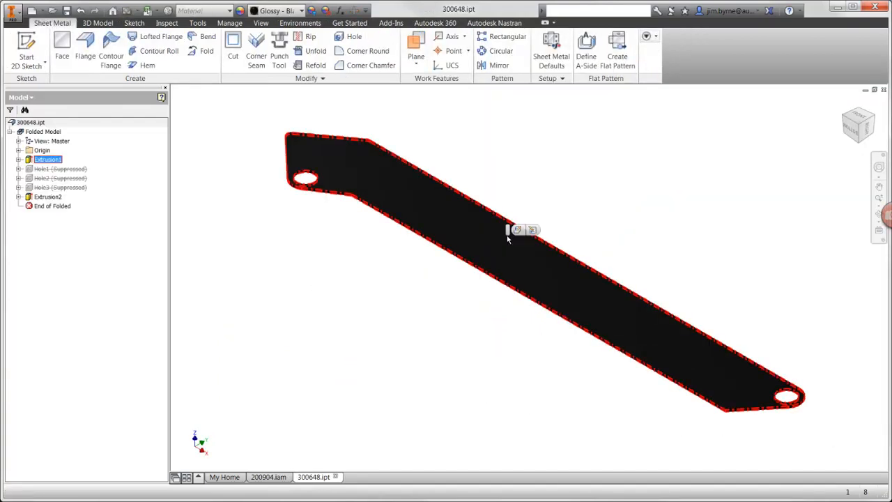
pyautogui.write('4')
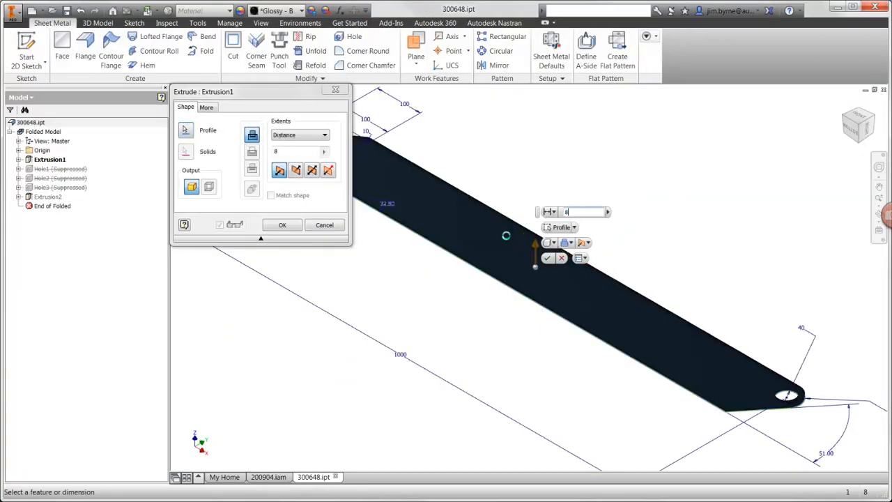
pyautogui.press('Return')
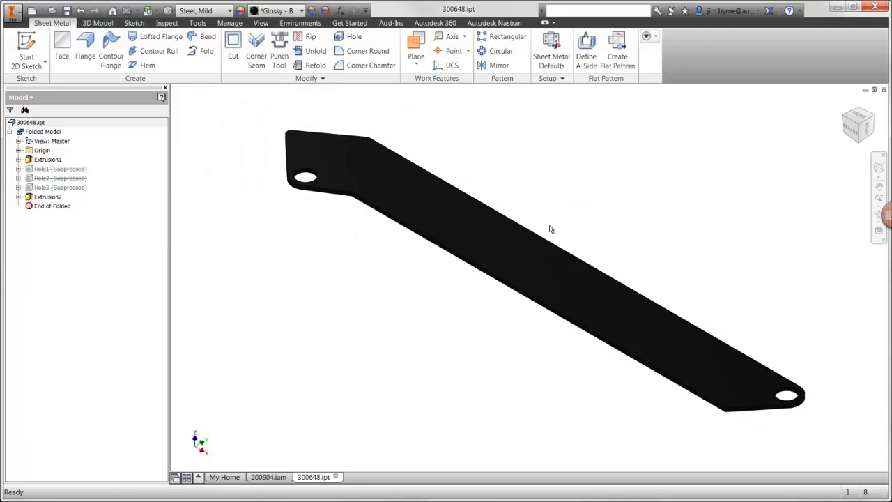
pyautogui.click(883, 90)
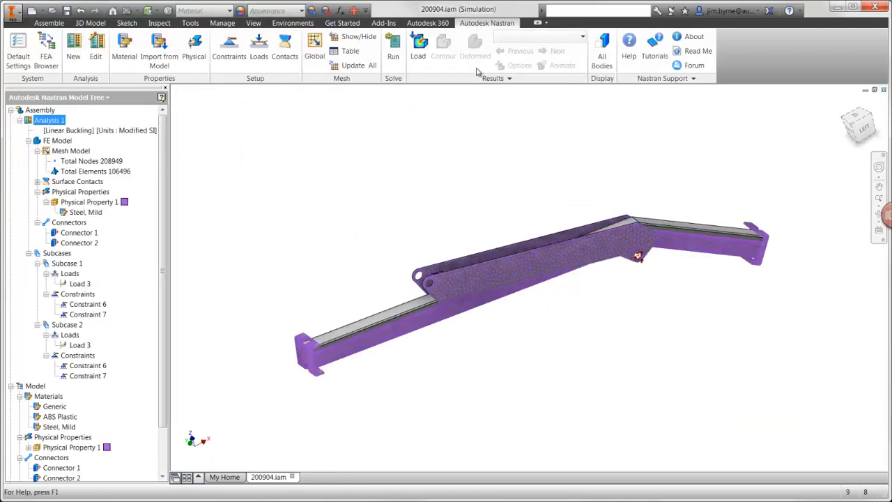
# - Update all meshes for the modified parts and rerun the linear buckling analysis
pyautogui.click(356, 65)
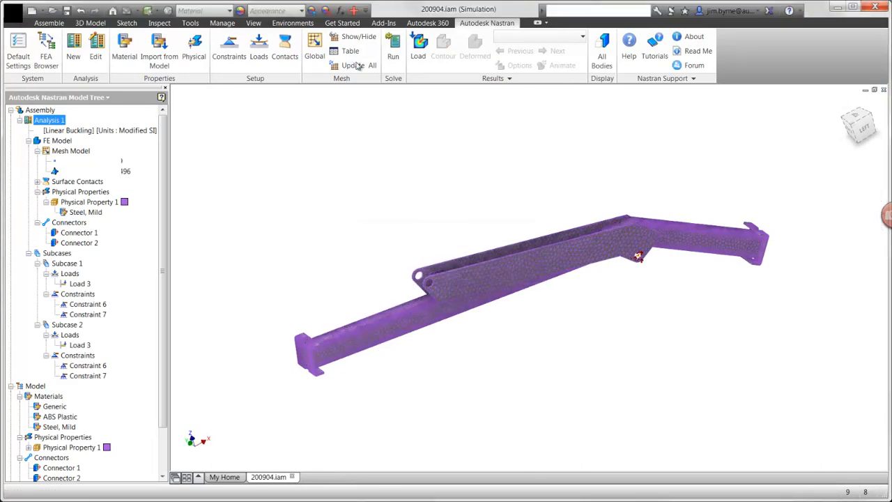
pyautogui.click(393, 49)
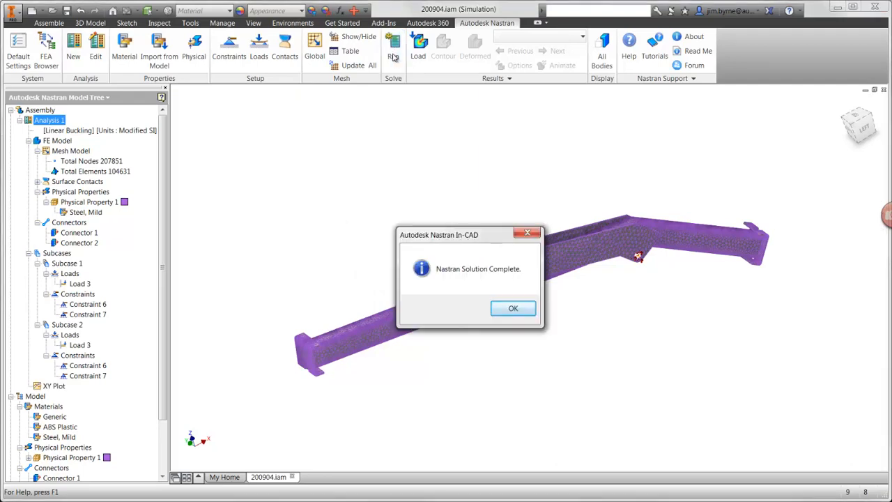
pyautogui.click(513, 308)
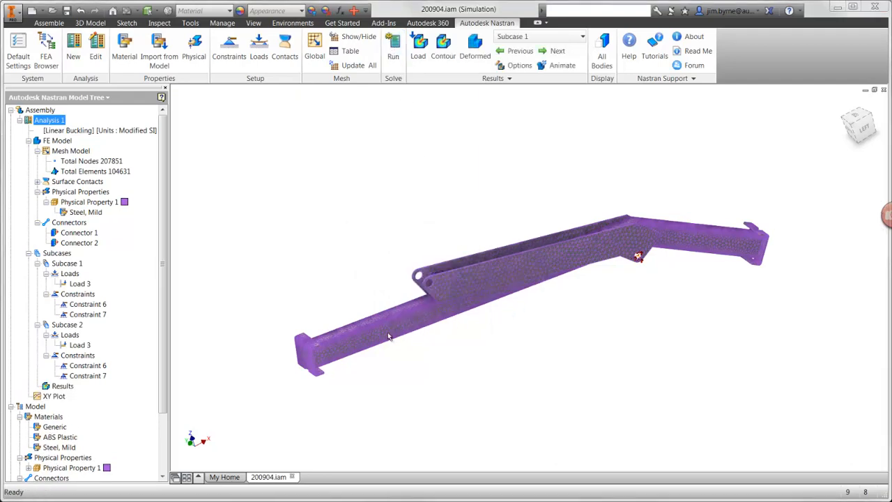
# - Edit the results plot to use mode 7 and display its total displacement contour on the boom
pyautogui.rightClick(58, 386)
pyautogui.click(85, 391)
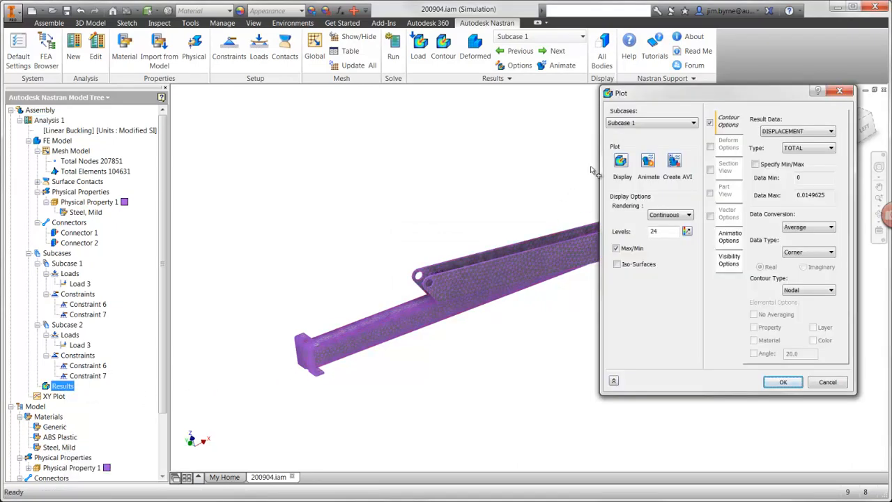
pyautogui.click(636, 123)
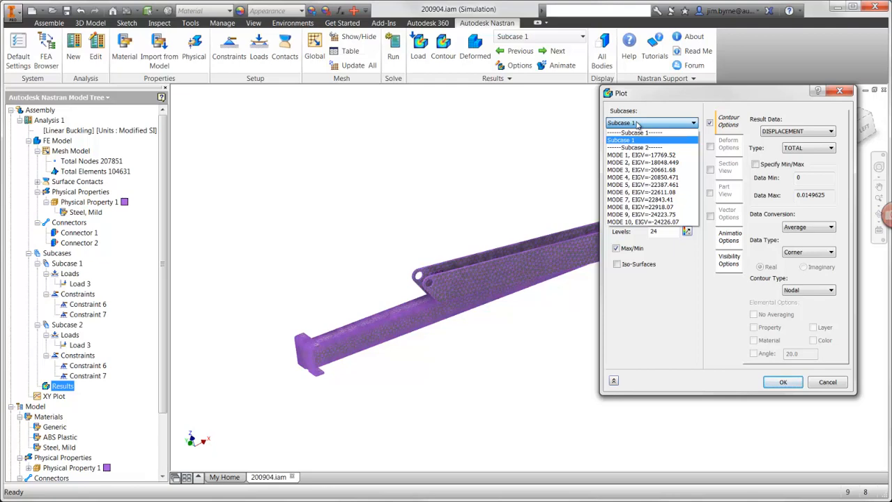
pyautogui.click(636, 200)
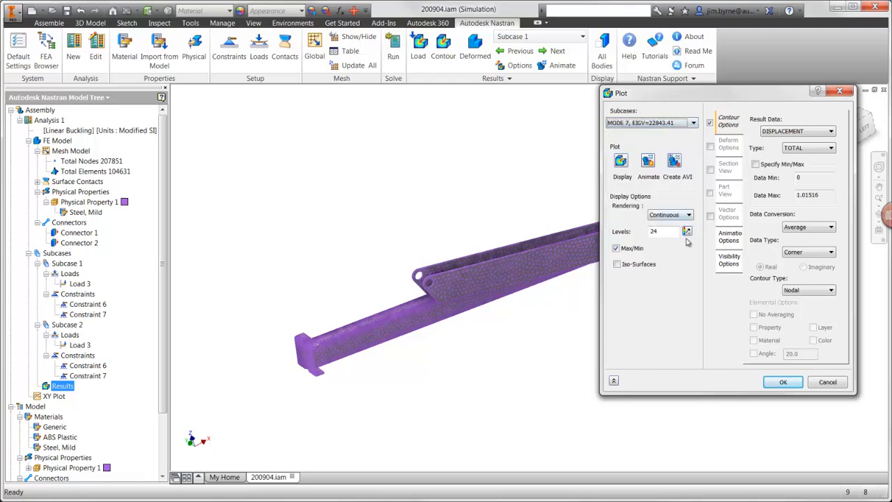
pyautogui.click(729, 262)
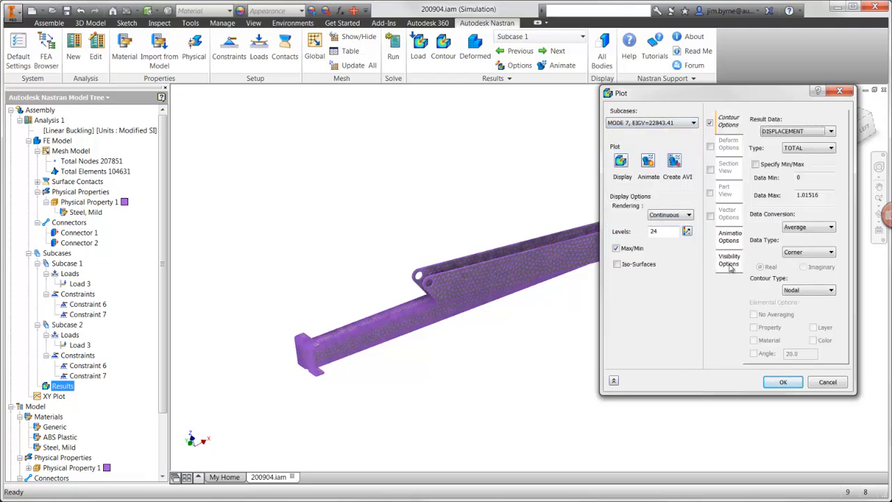
pyautogui.click(621, 166)
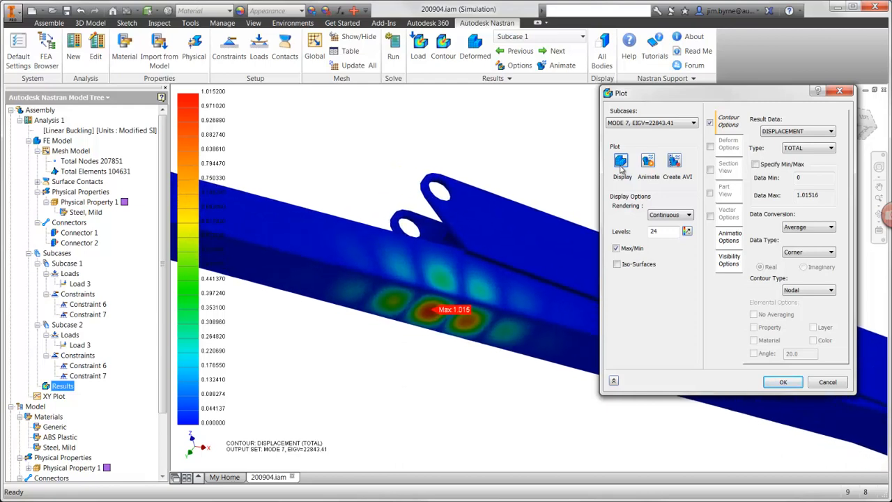
# - Switch the results plot to Subcase 1 with Solid von Mises as the result data
pyautogui.click(645, 124)
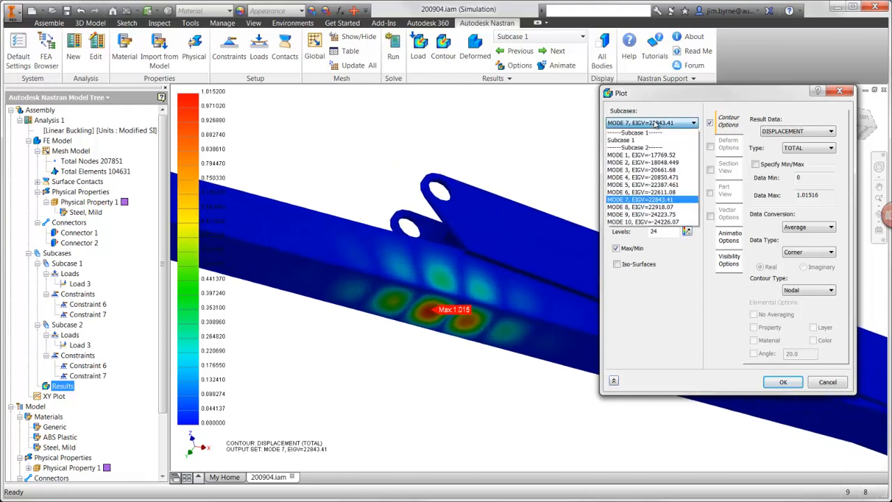
pyautogui.click(647, 140)
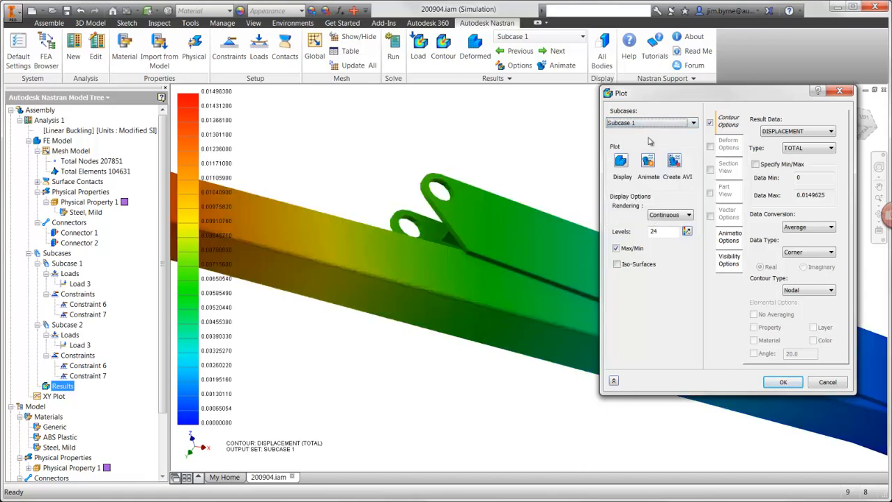
pyautogui.click(779, 137)
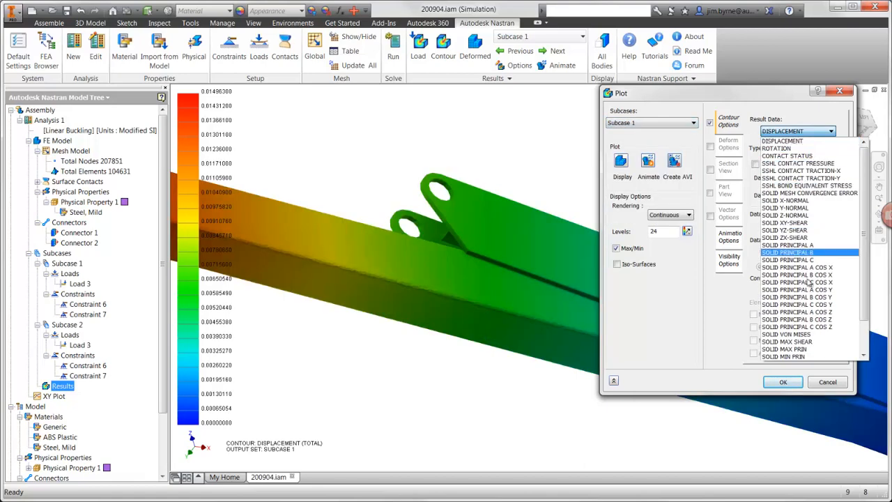
pyautogui.click(798, 331)
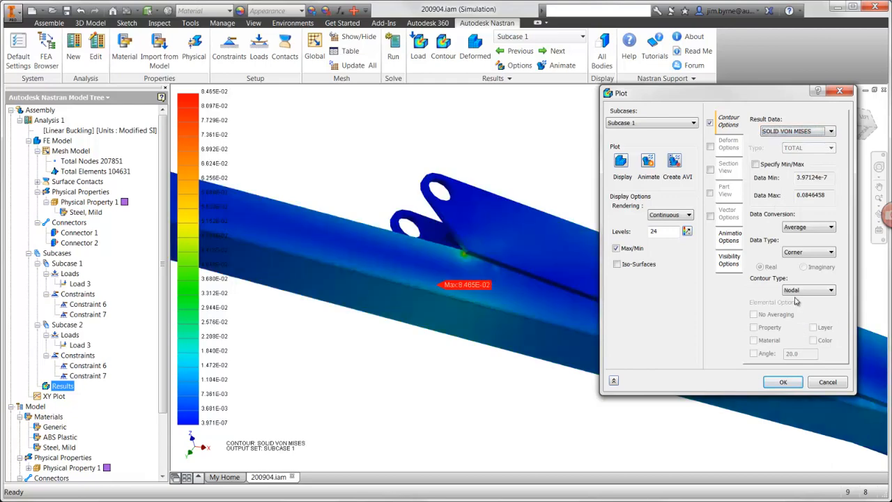
# - Specify a maximum of 0.03 for the von Mises contour, display it without the Max/Min markers, and accept the plot settings
pyautogui.click(757, 164)
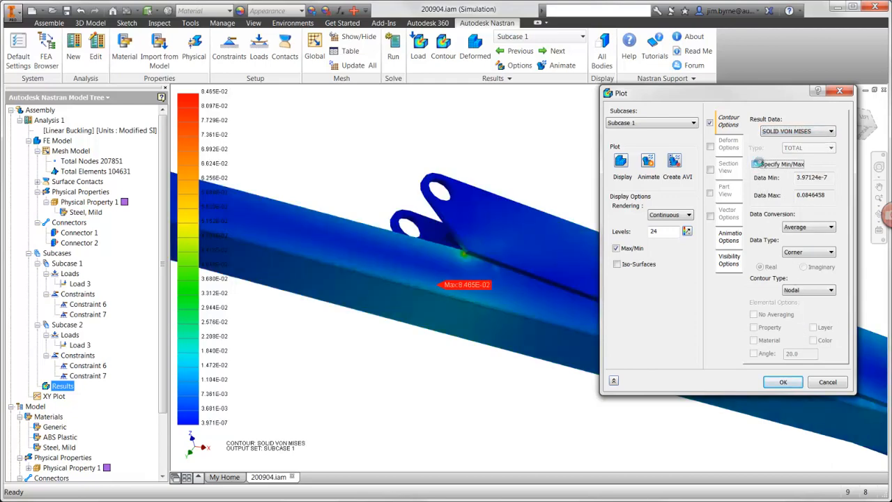
pyautogui.moveTo(826, 194); pyautogui.dragTo(817, 194)
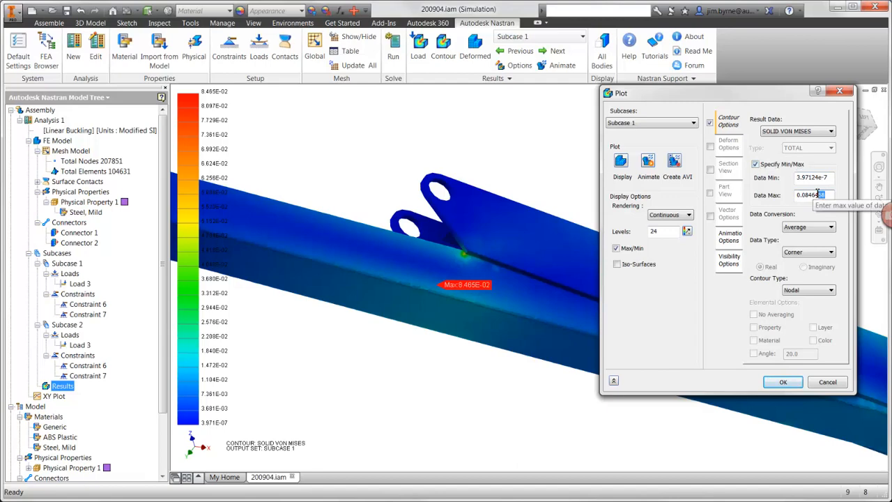
pyautogui.write('2')
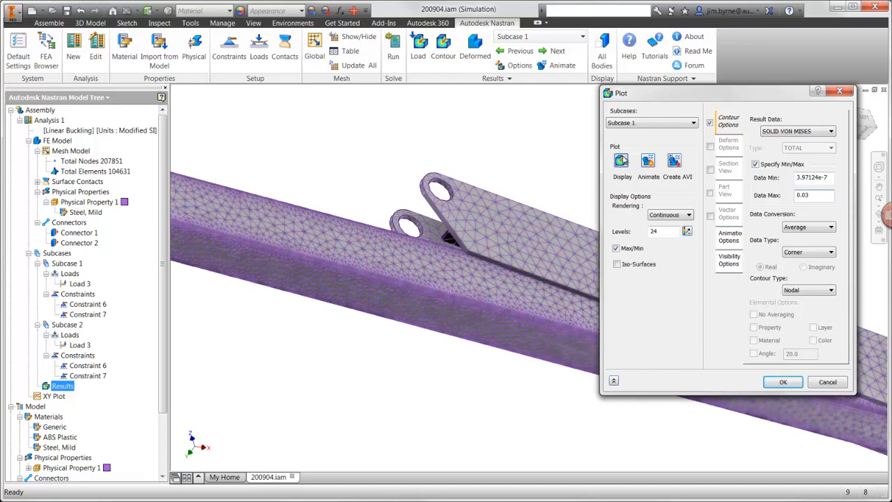
pyautogui.click(622, 159)
pyautogui.click(616, 248)
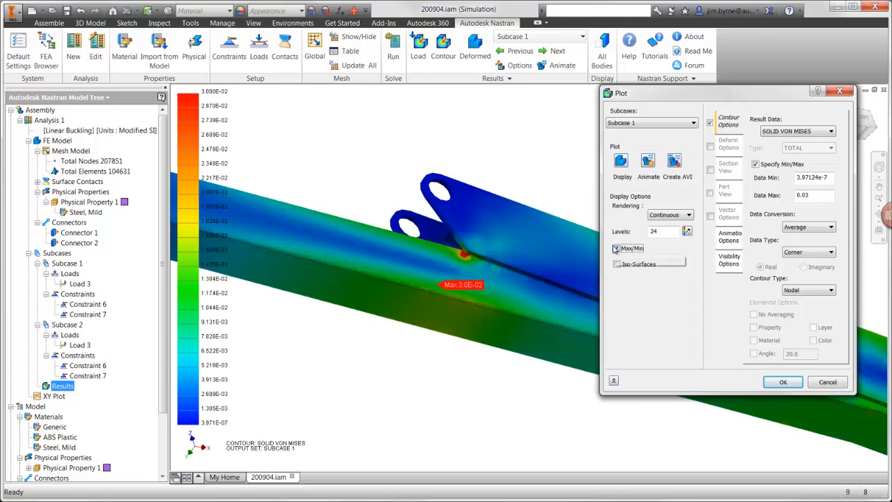
pyautogui.click(773, 381)
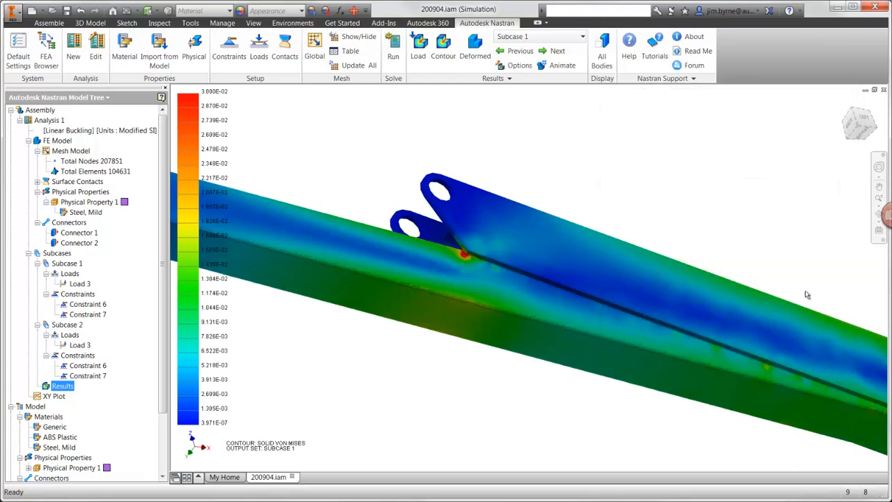
# - Restore the home view and activate the Master level of detail to show the complete crane with the stress contour
pyautogui.click(843, 103)
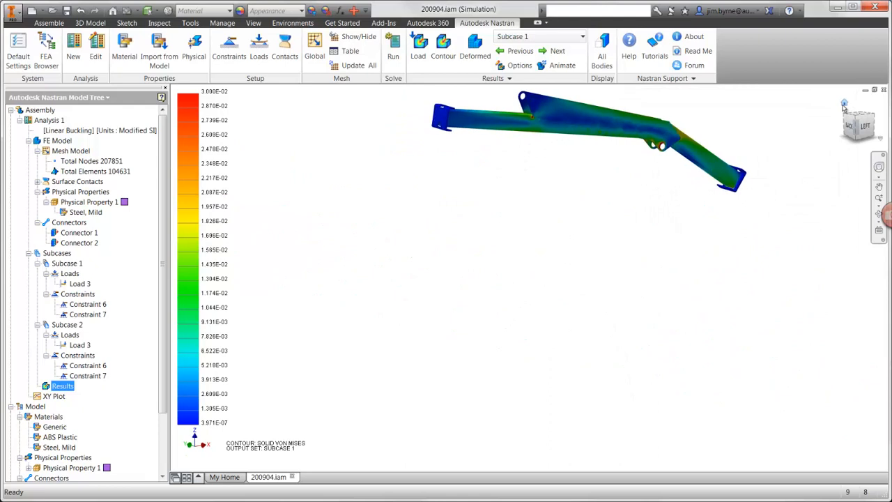
pyautogui.click(49, 50)
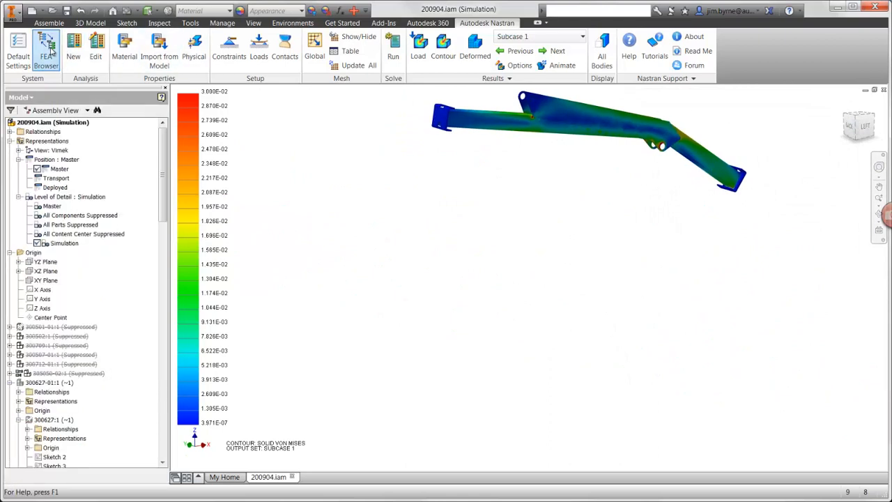
pyautogui.doubleClick(53, 206)
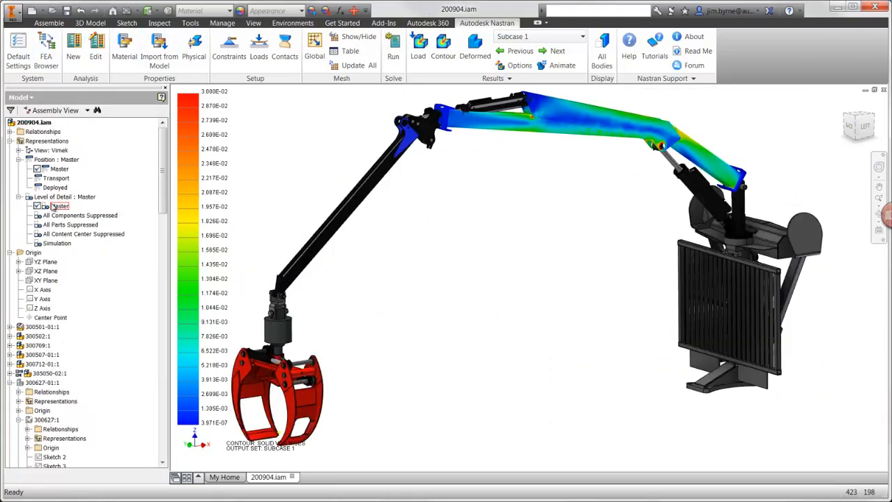